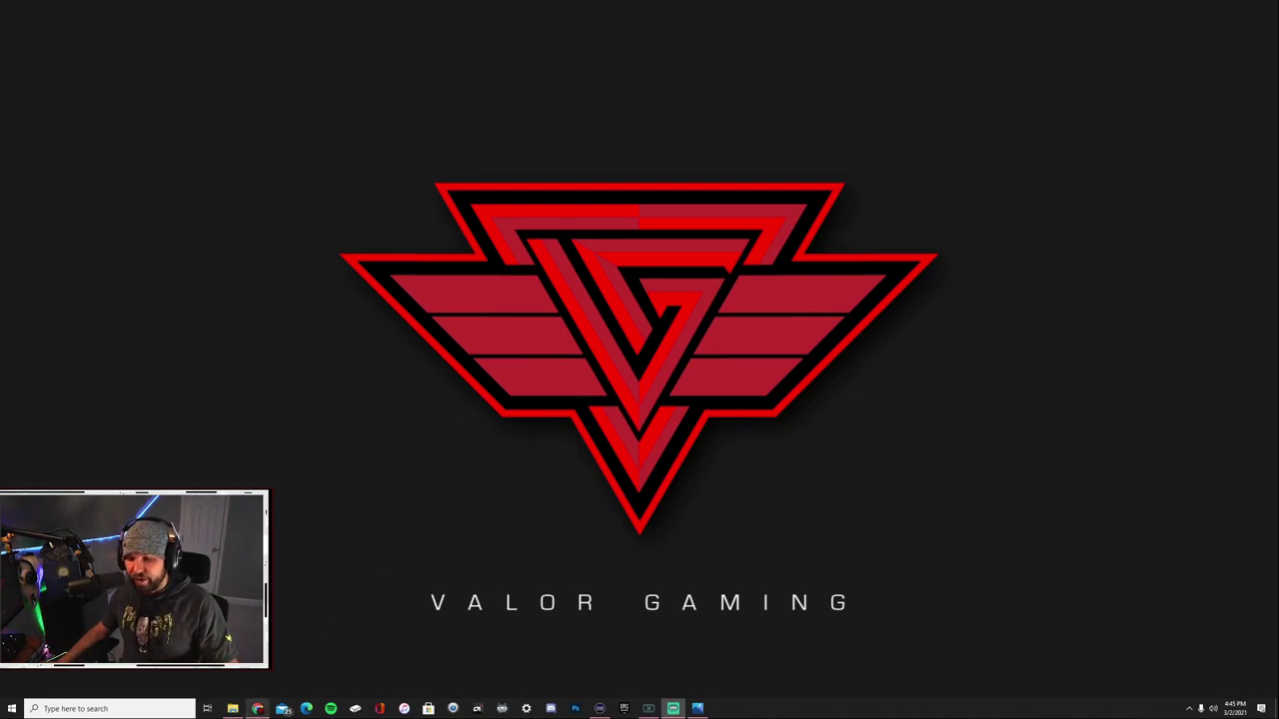
Step: Switch to Chrome and open the Valor Gaming channel's customization page in YouTube Studio
{"action": "left_click", "coordinate": [257, 709]}
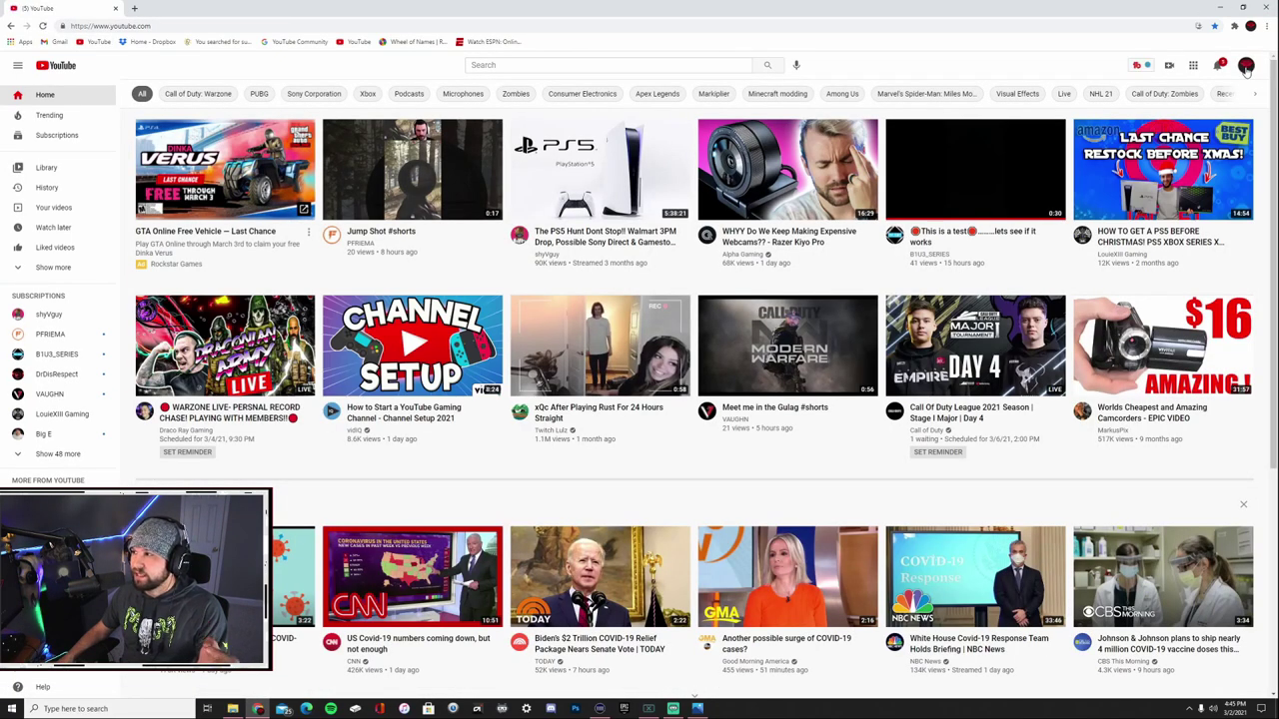
{"action": "left_click", "coordinate": [1246, 68]}
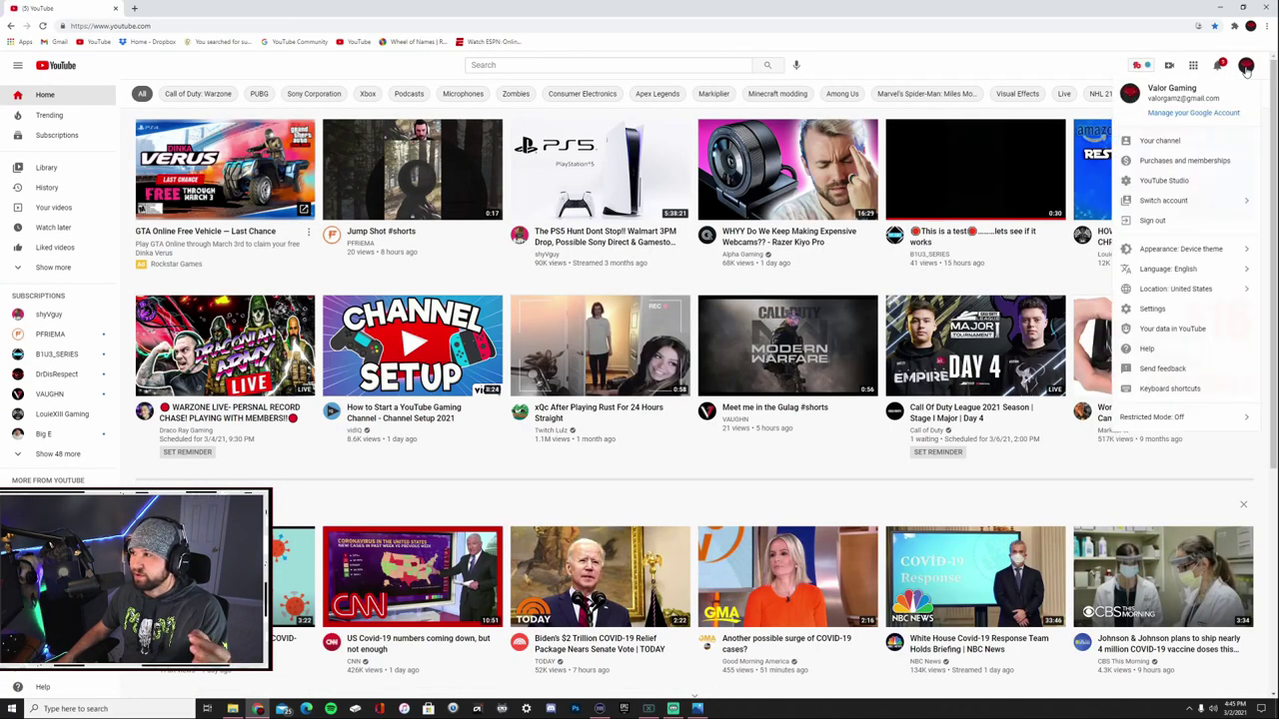
{"action": "left_click", "coordinate": [1190, 186]}
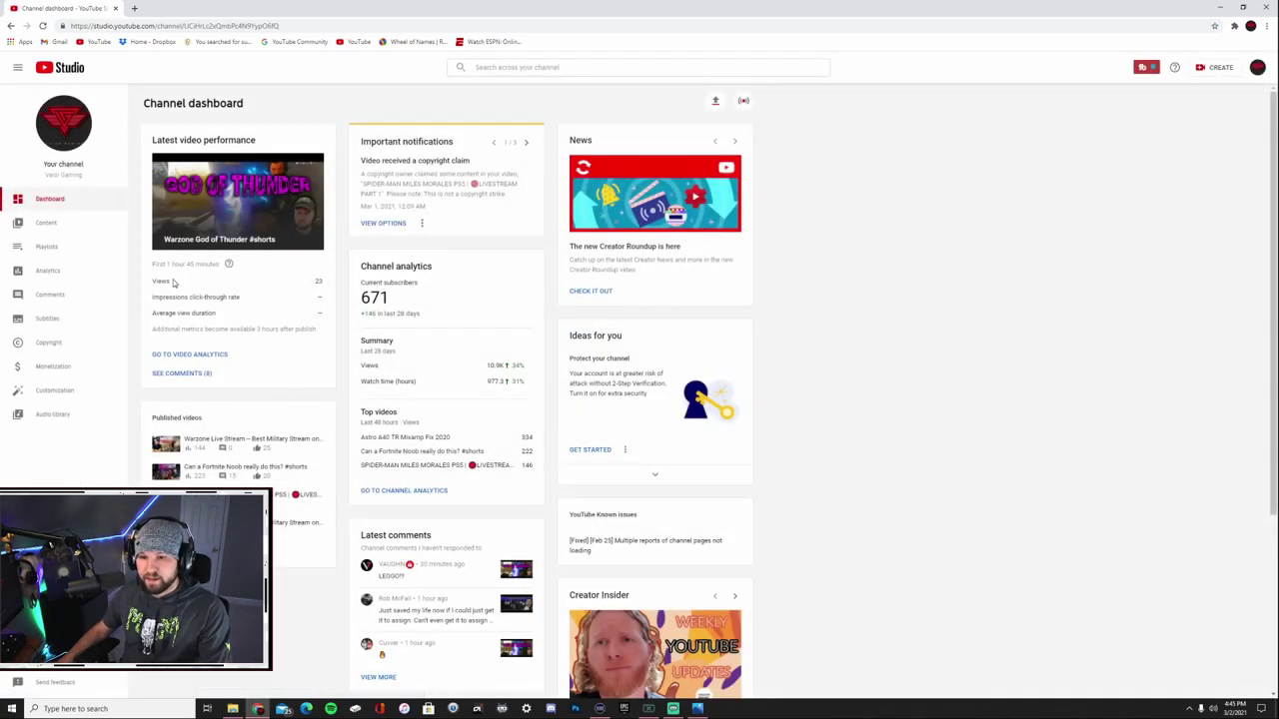
{"action": "left_click", "coordinate": [78, 393]}
Step: Check the Add Section types, then move Short videos below Live now and back to the top
{"action": "scroll", "coordinate": [639, 364], "scroll_direction": "down", "scroll_amount": 1}
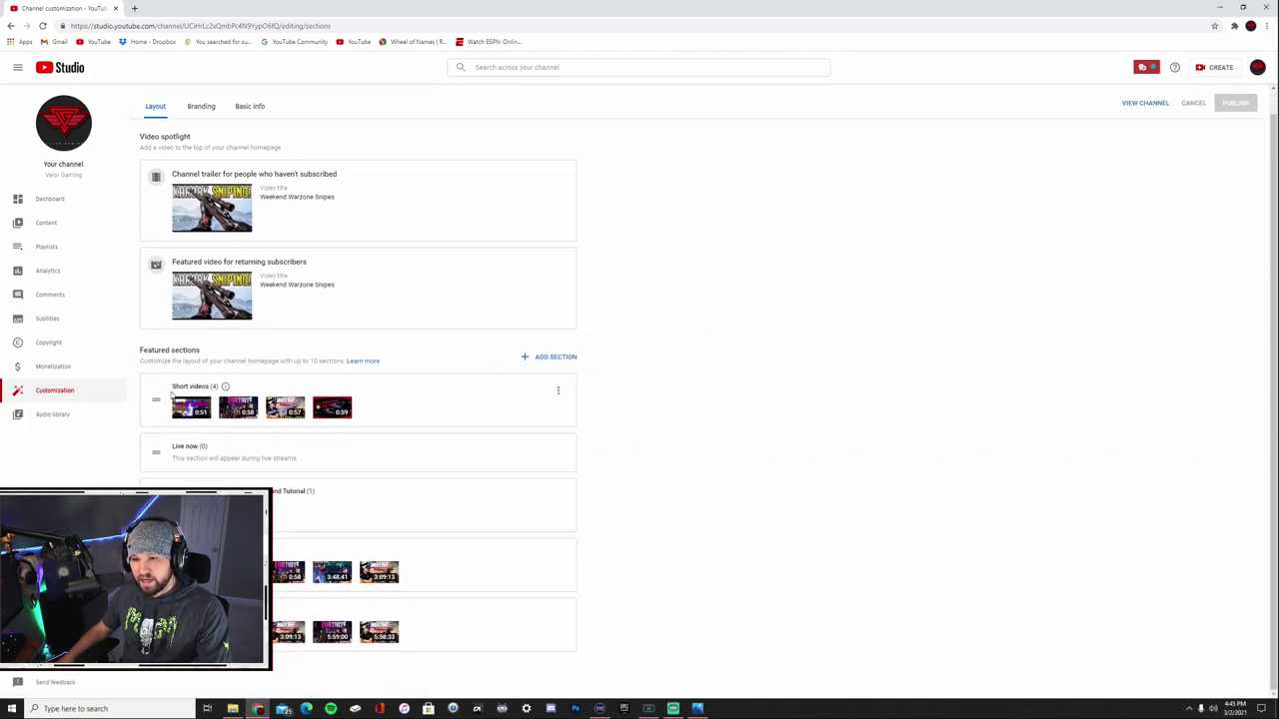
{"action": "left_click", "coordinate": [552, 357]}
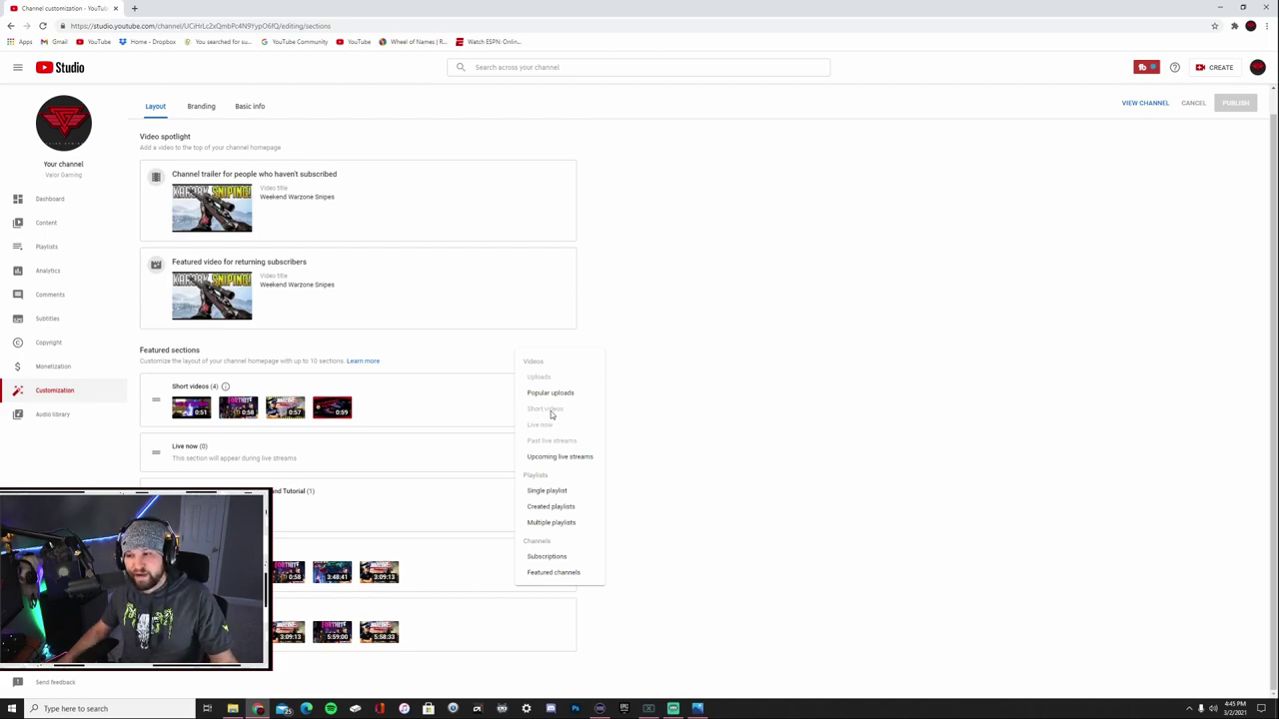
{"action": "left_click", "coordinate": [756, 394]}
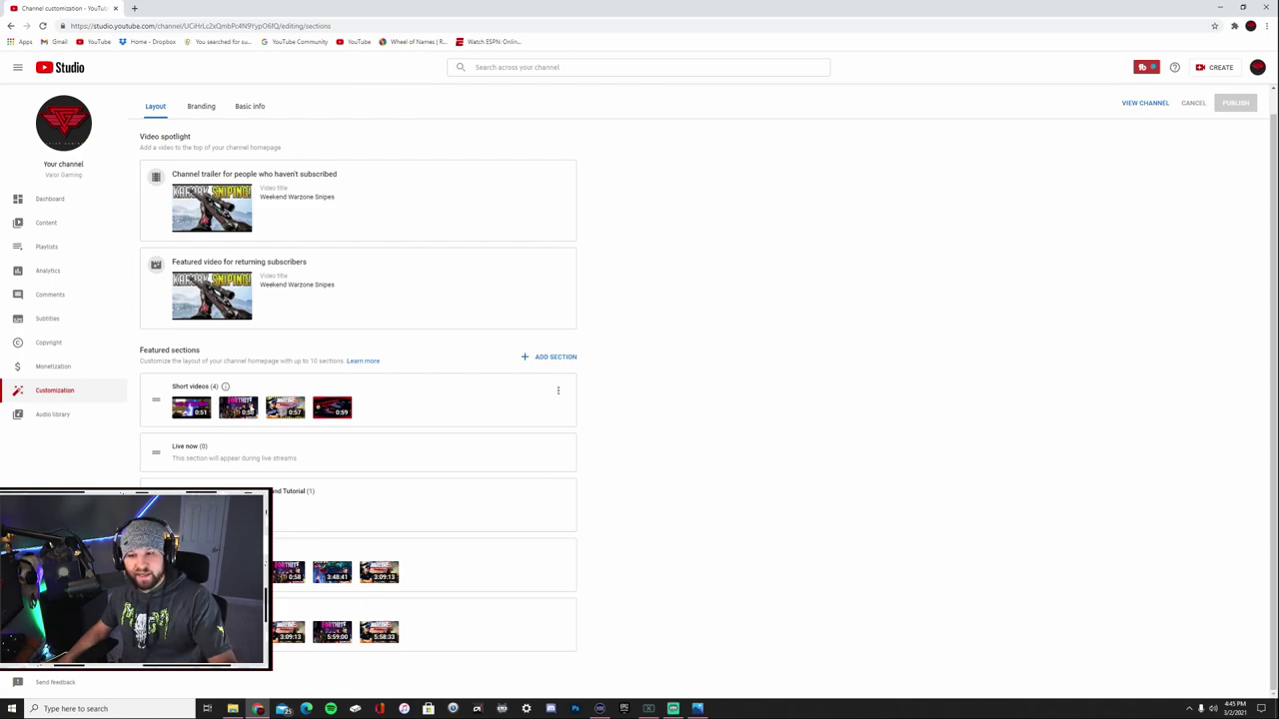
{"action": "left_click_drag", "start_coordinate": [156, 401], "coordinate": [157, 450]}
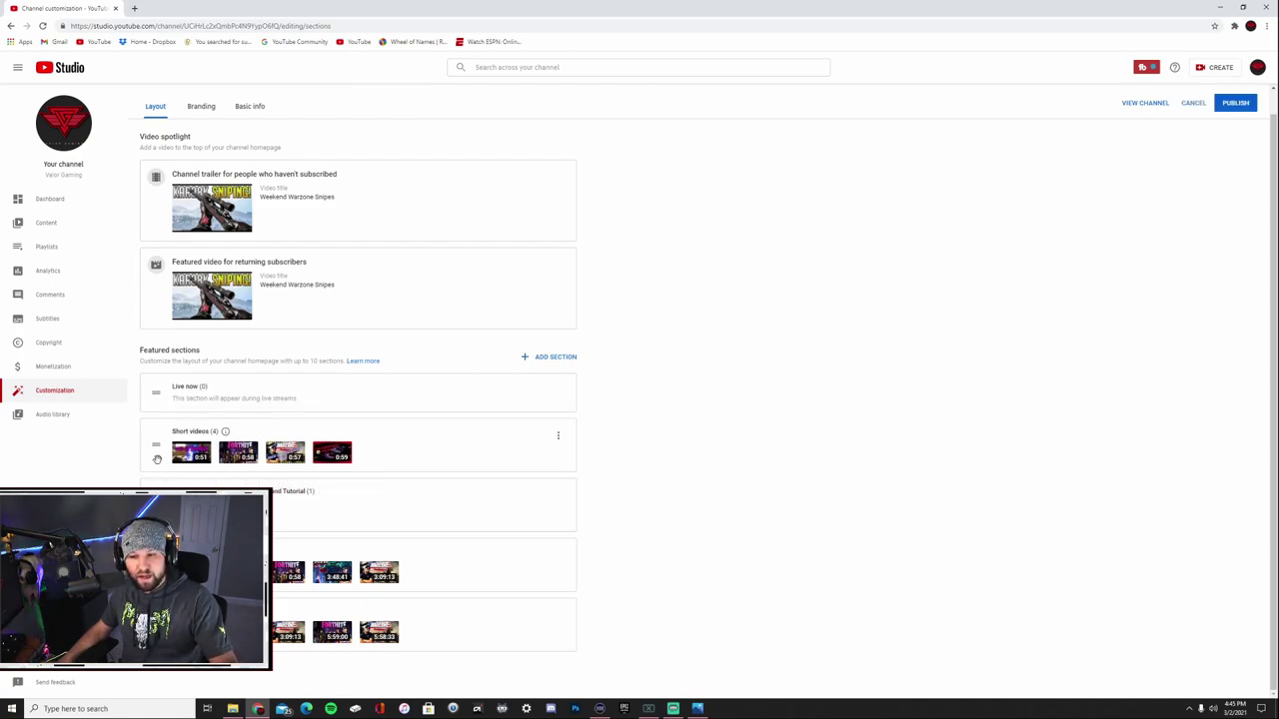
{"action": "left_click_drag", "start_coordinate": [163, 388], "coordinate": [162, 385]}
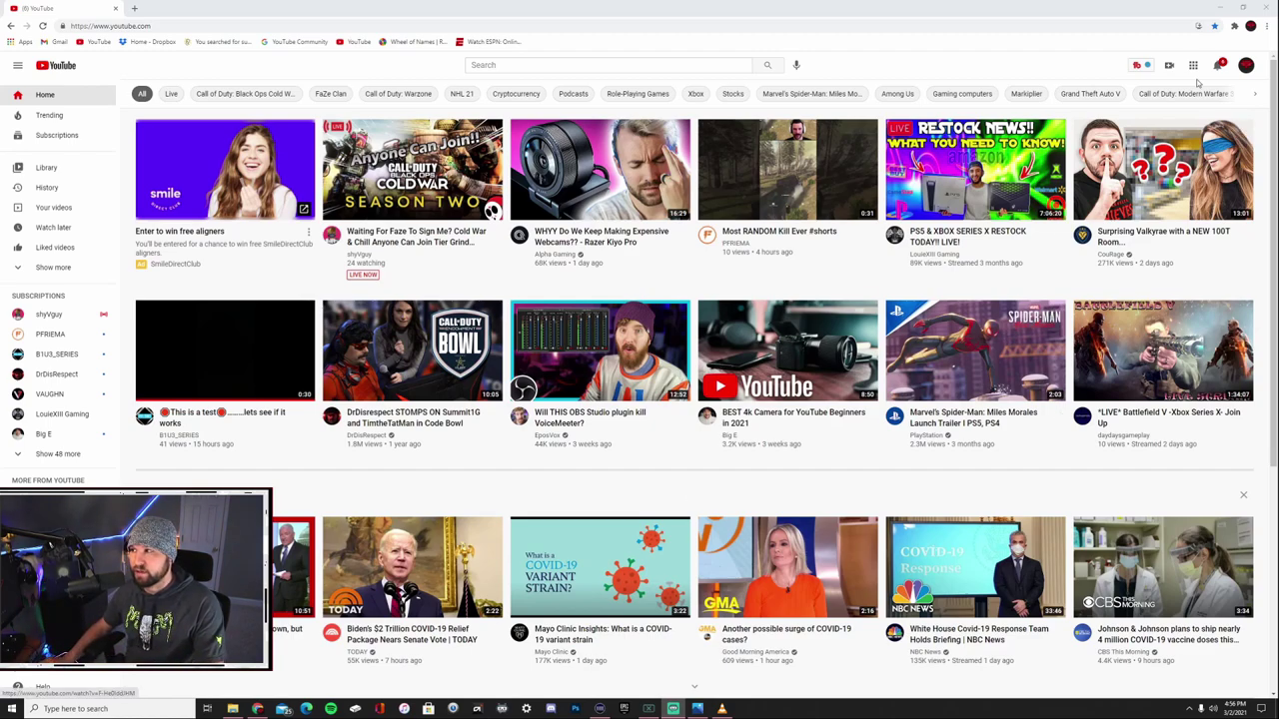
Step: Upload the 'Video Jun 03, 12 49 23 PM' clip from Downloads to the channel
{"action": "left_click", "coordinate": [1170, 64]}
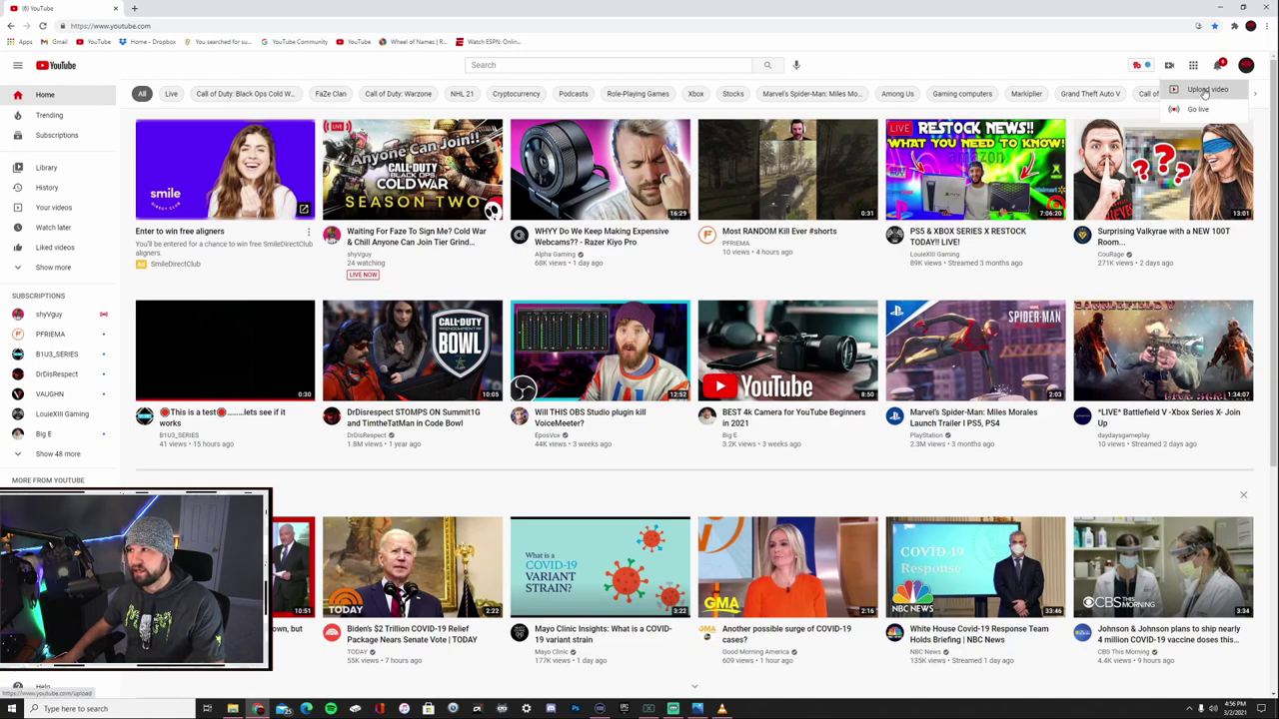
{"action": "left_click", "coordinate": [1204, 92]}
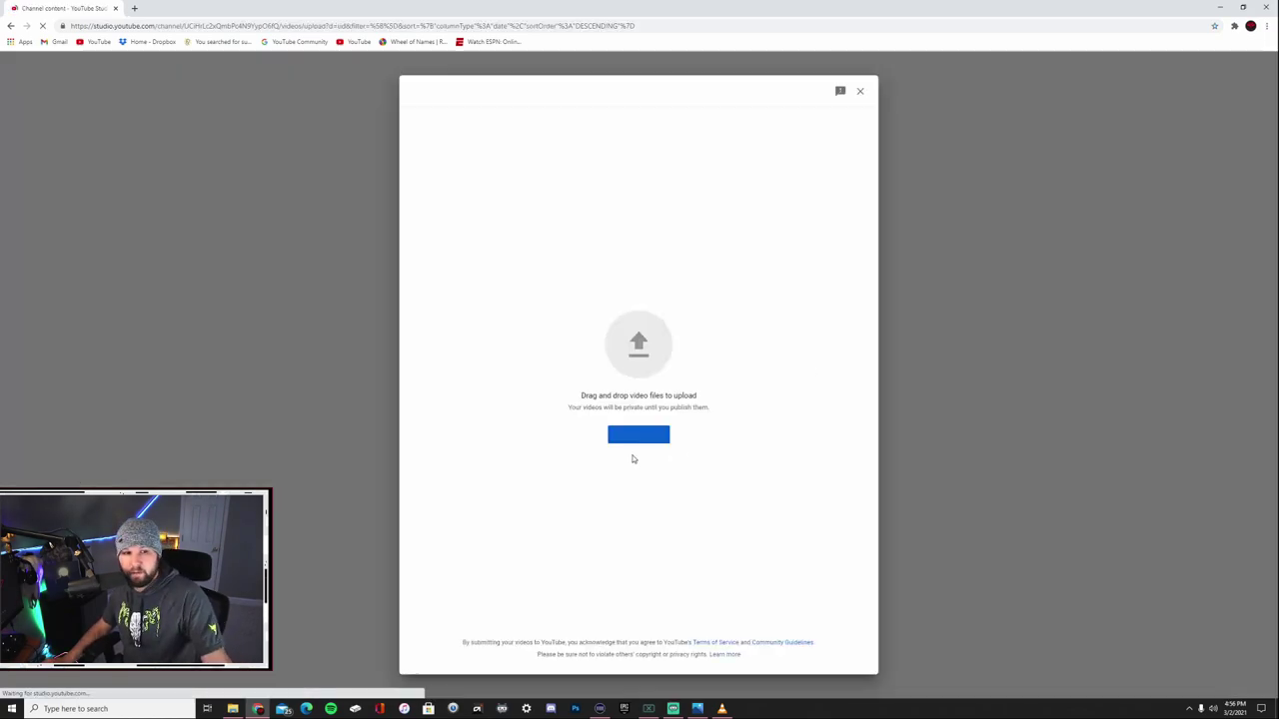
{"action": "left_click", "coordinate": [659, 437]}
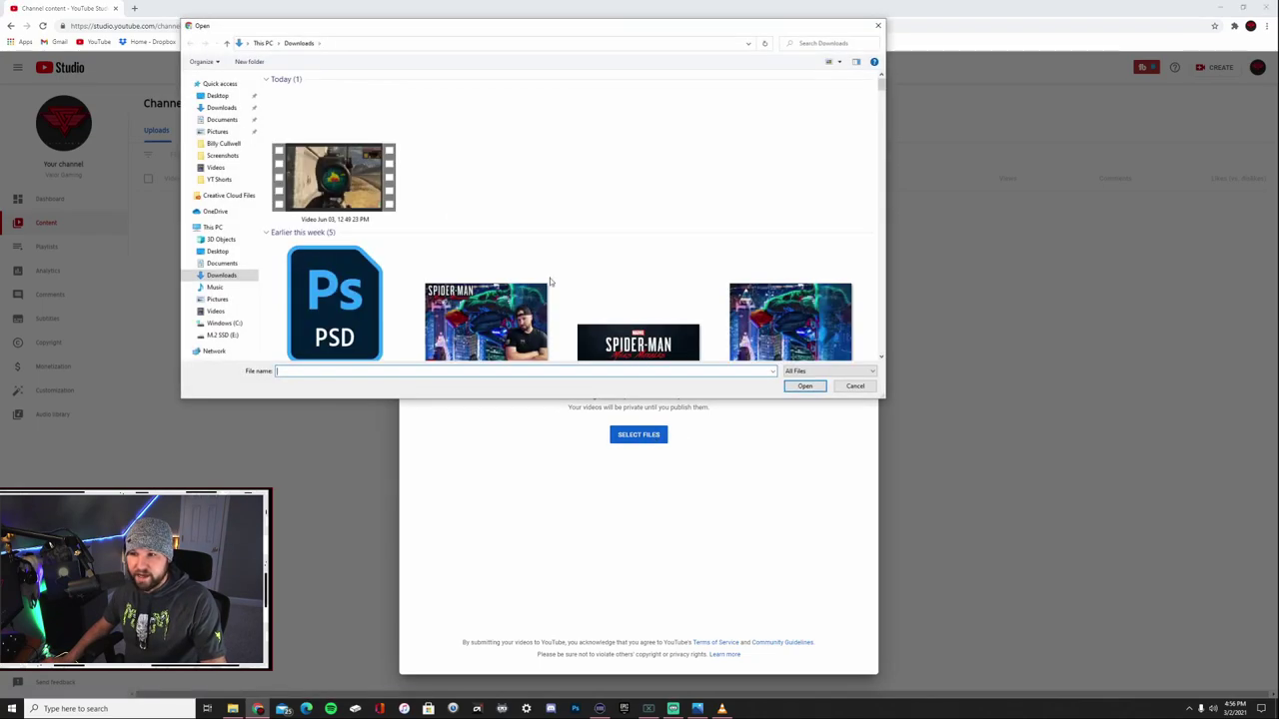
{"action": "double_click", "coordinate": [390, 200]}
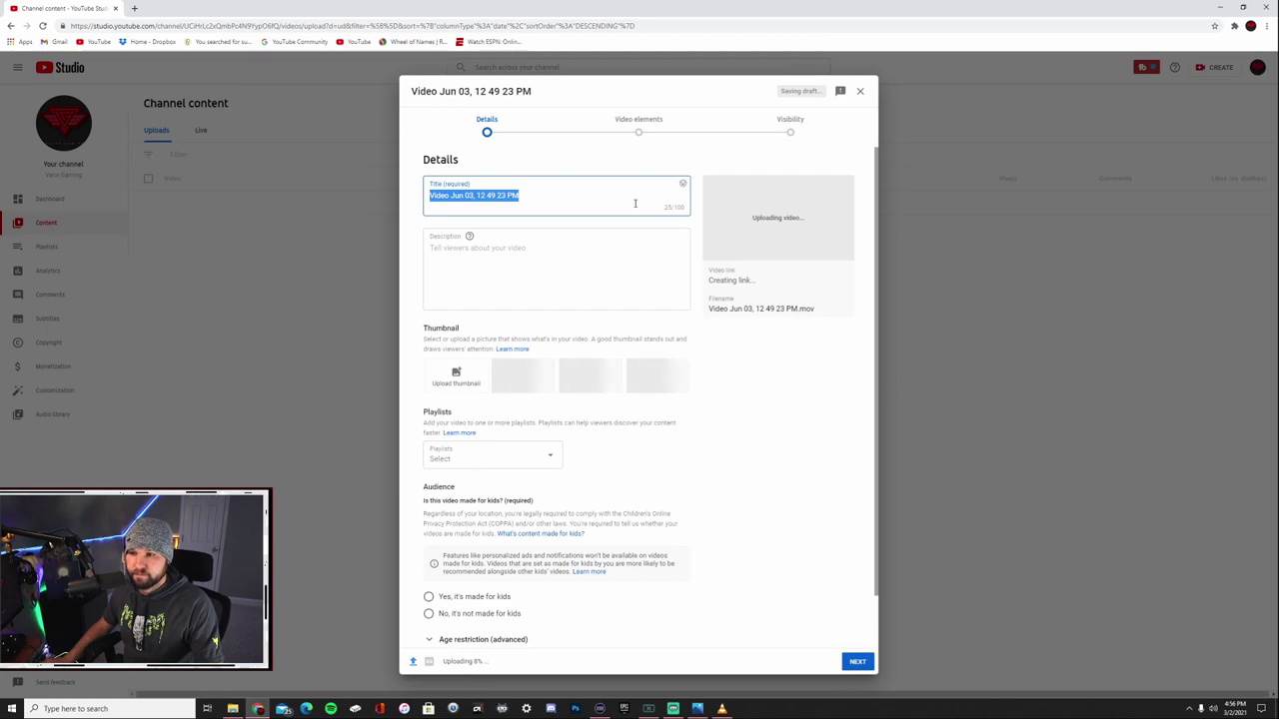
{"action": "left_click", "coordinate": [548, 193]}
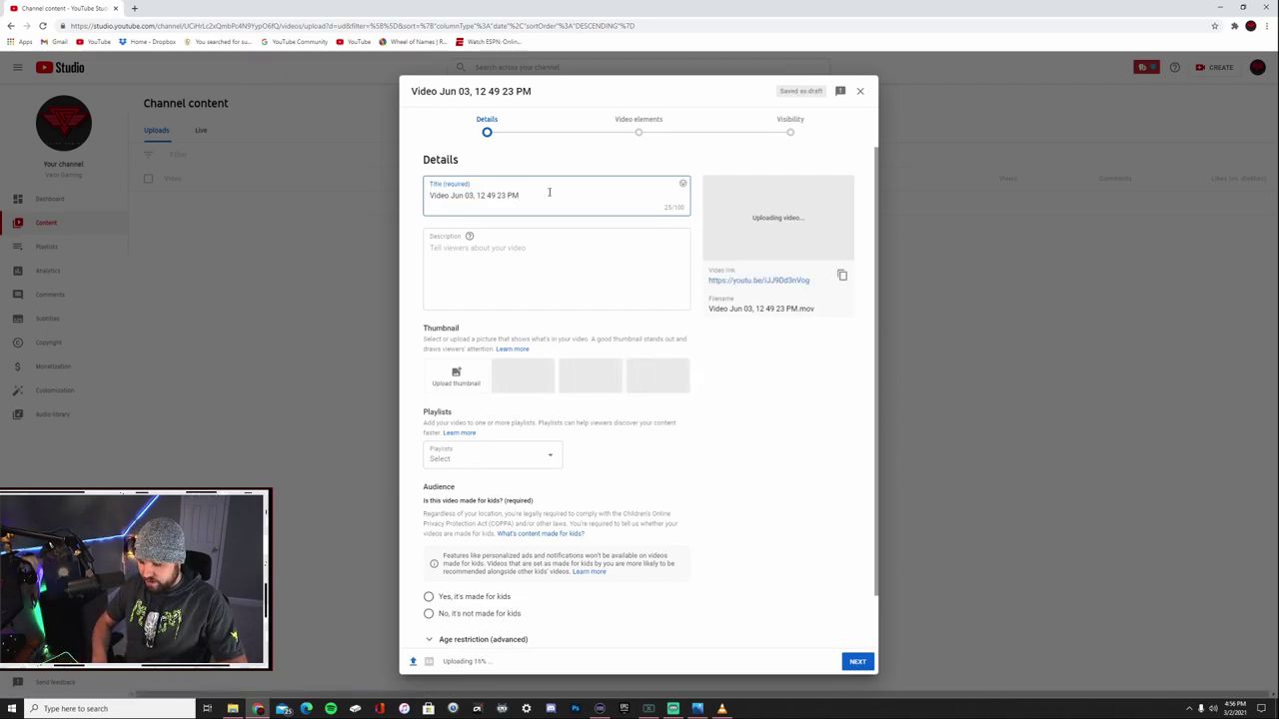
Step: Title the upload 'warzone clip #shorts' with description 'warzone clips edited #shorts'
{"action": "key", "text": "BackSpace"}
{"action": "key", "text": "BackSpace"}
{"action": "key", "text": "BackSpace"}
{"action": "key", "text": "BackSpace"}
{"action": "key", "text": "BackSpace"}
{"action": "key", "text": "BackSpace"}
{"action": "key", "text": "BackSpace"}
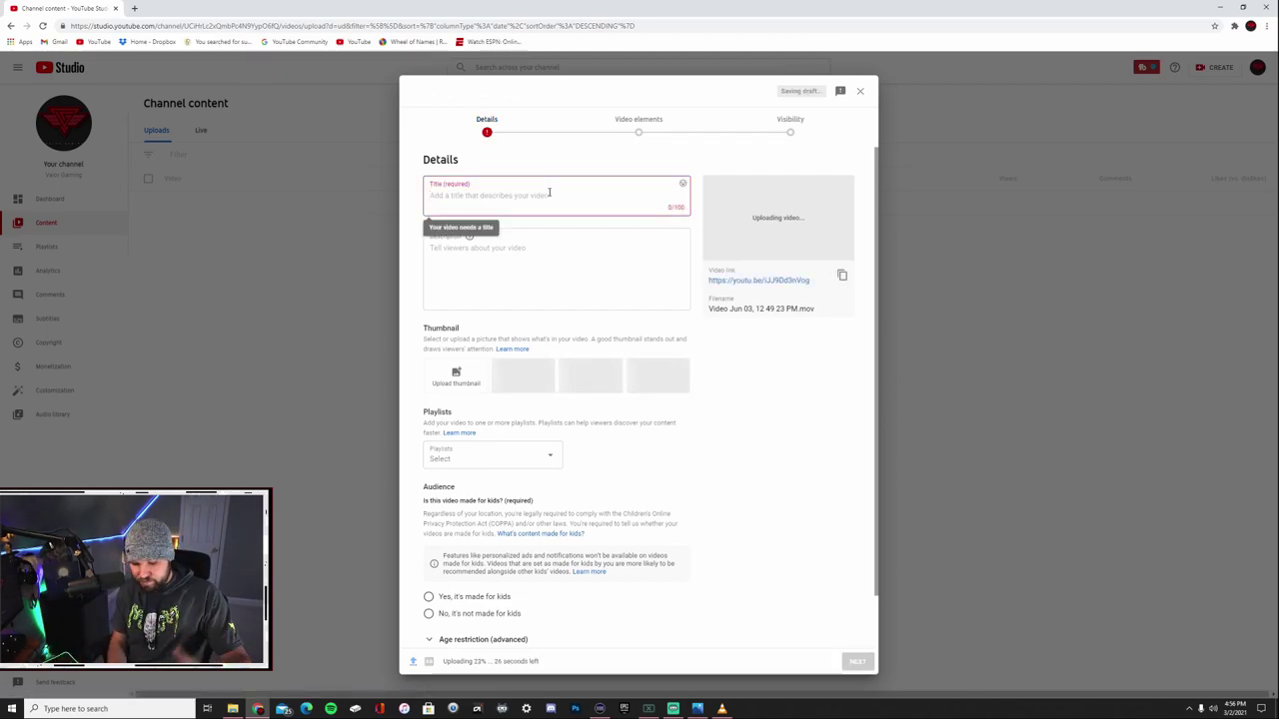
{"action": "type", "text": "warzone clip "}
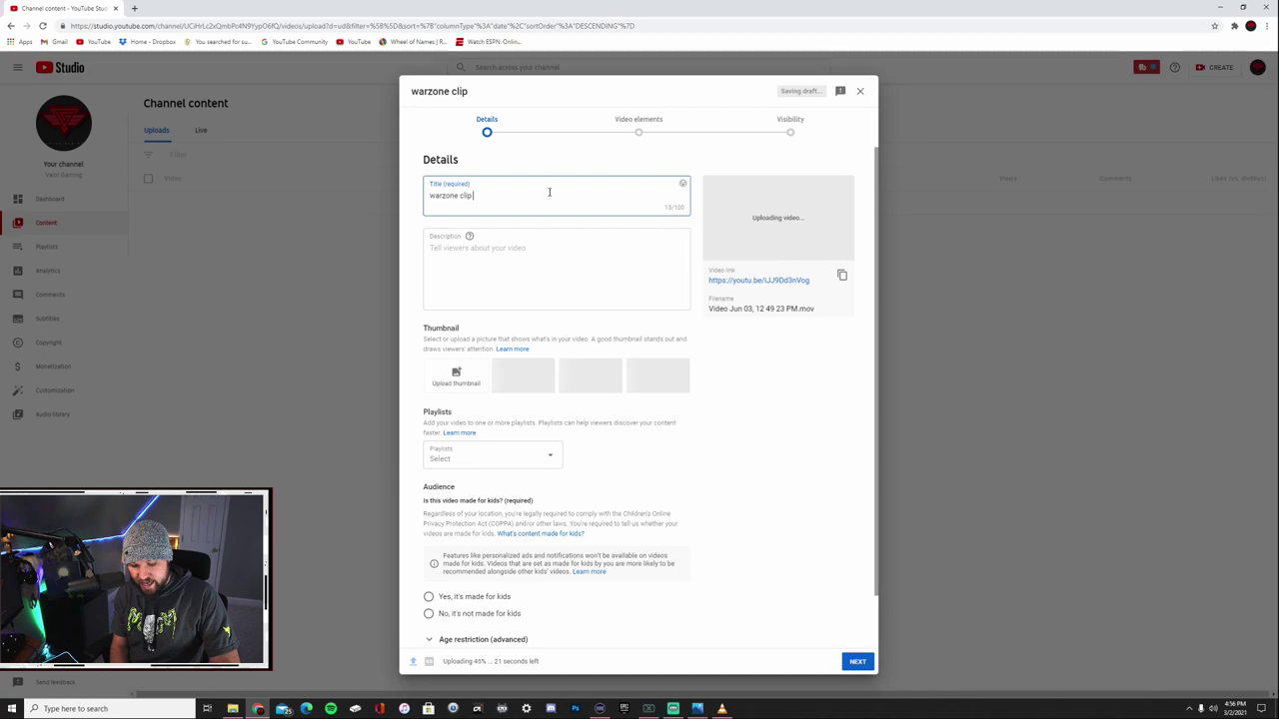
{"action": "type", "text": "#short"}
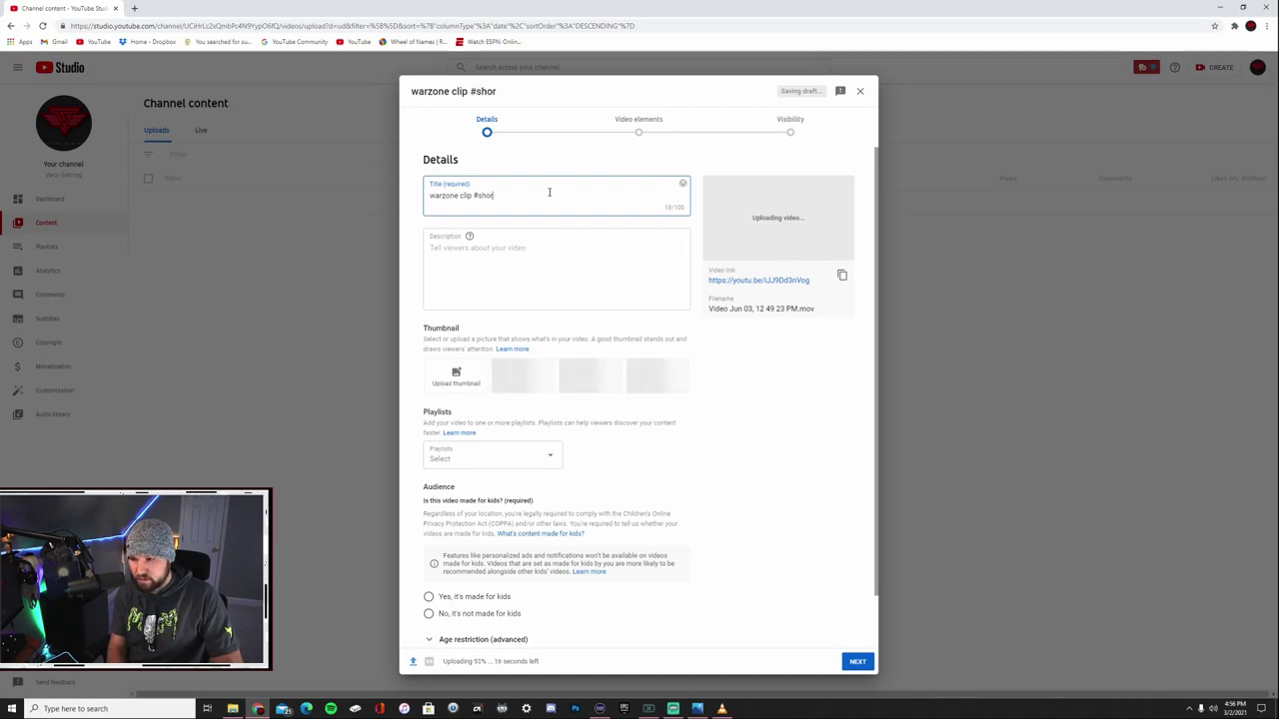
{"action": "type", "text": "s"}
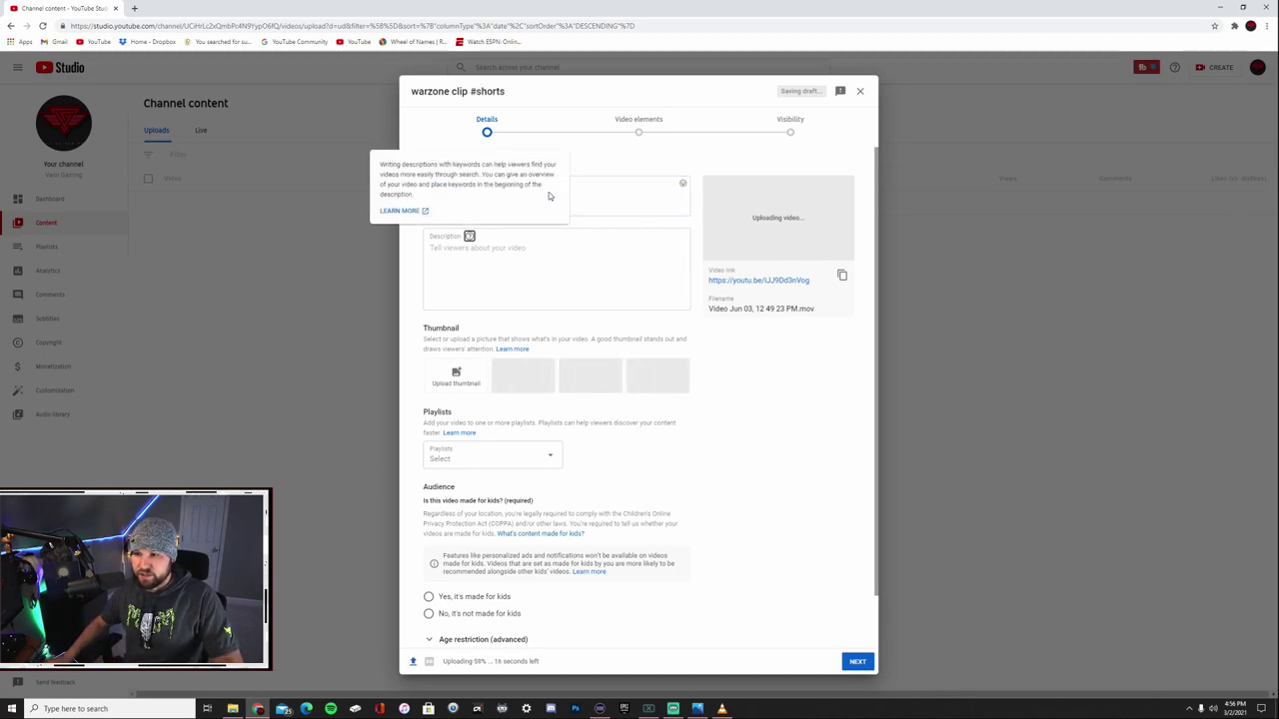
{"action": "left_click", "coordinate": [530, 257]}
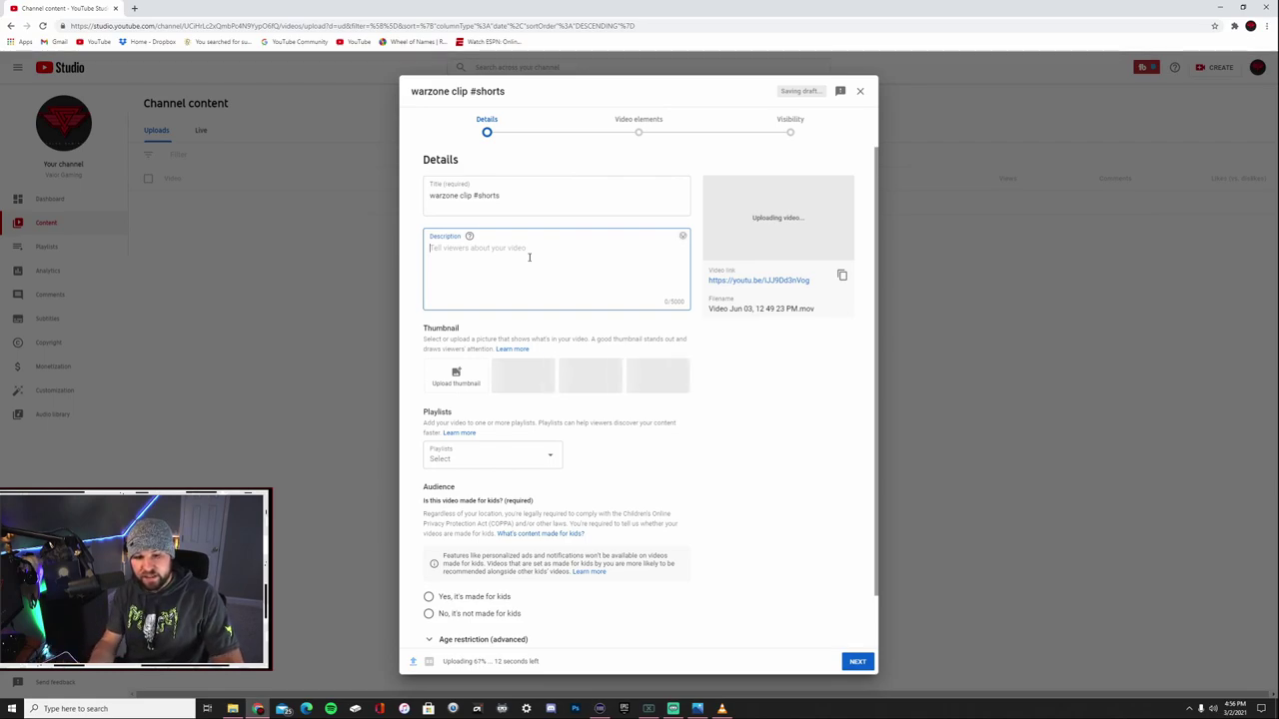
{"action": "type", "text": "war"}
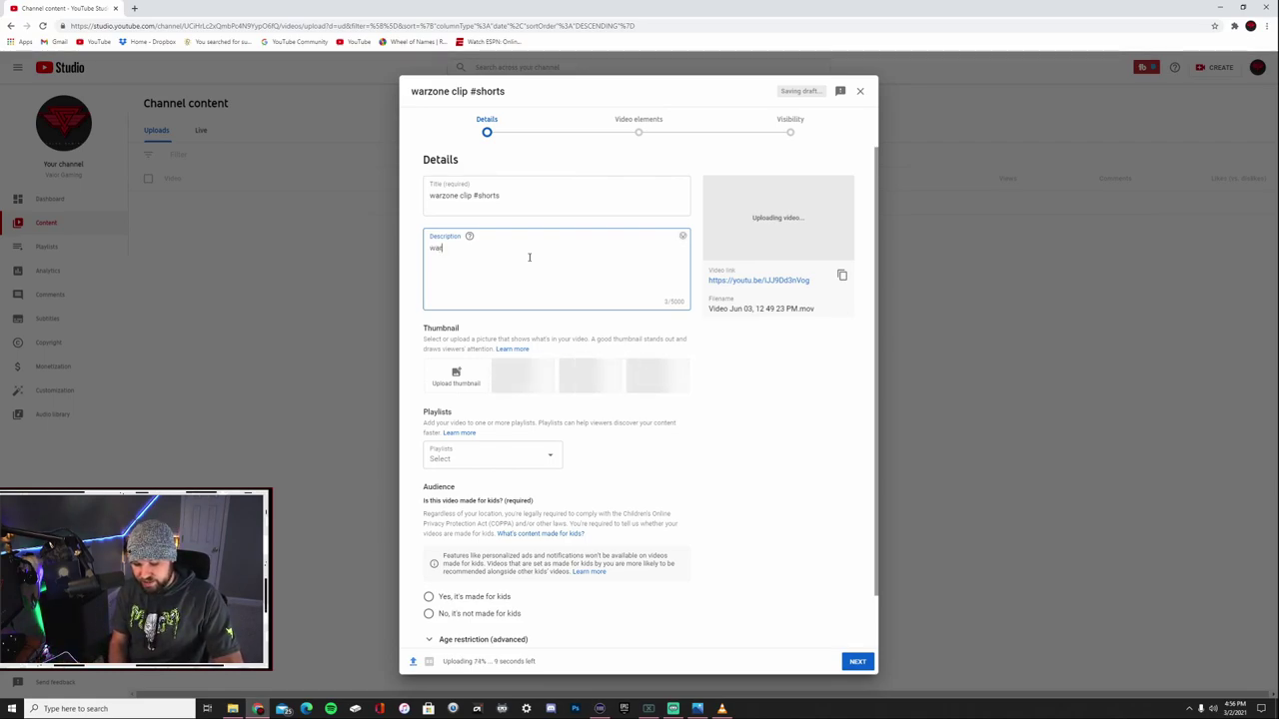
{"action": "type", "text": "zone clipe"}
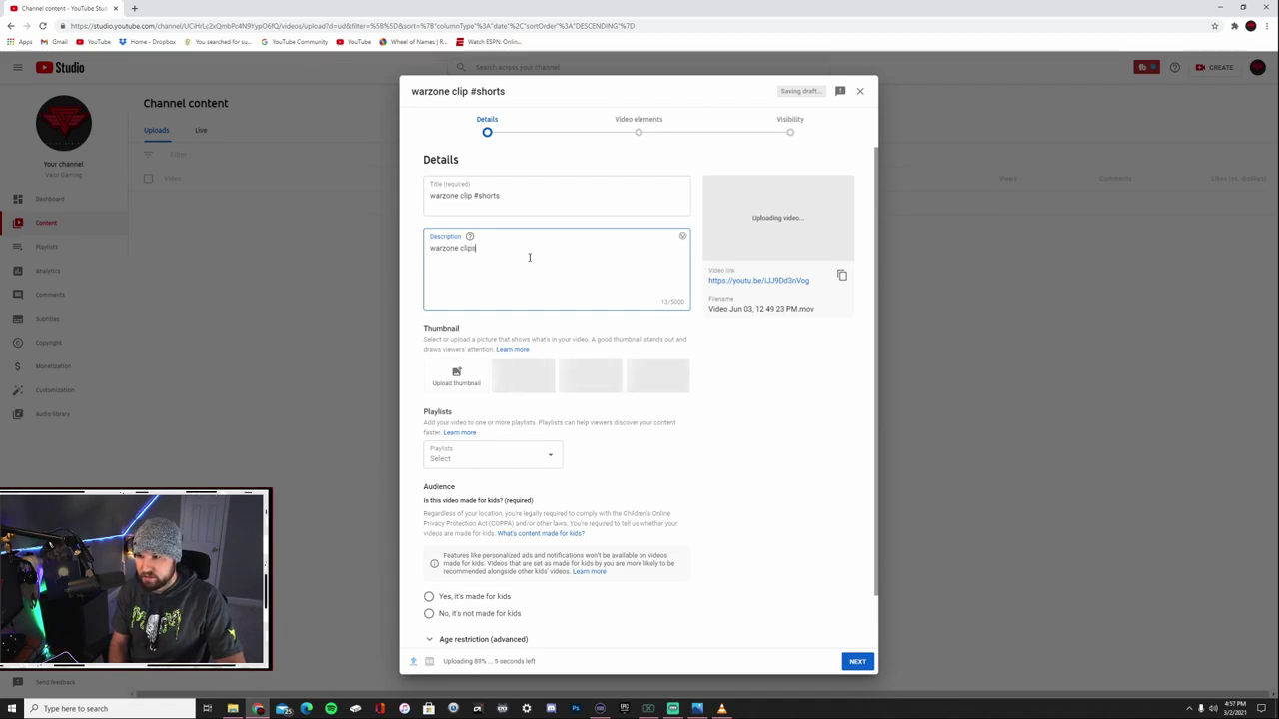
{"action": "type", "text": " edited "}
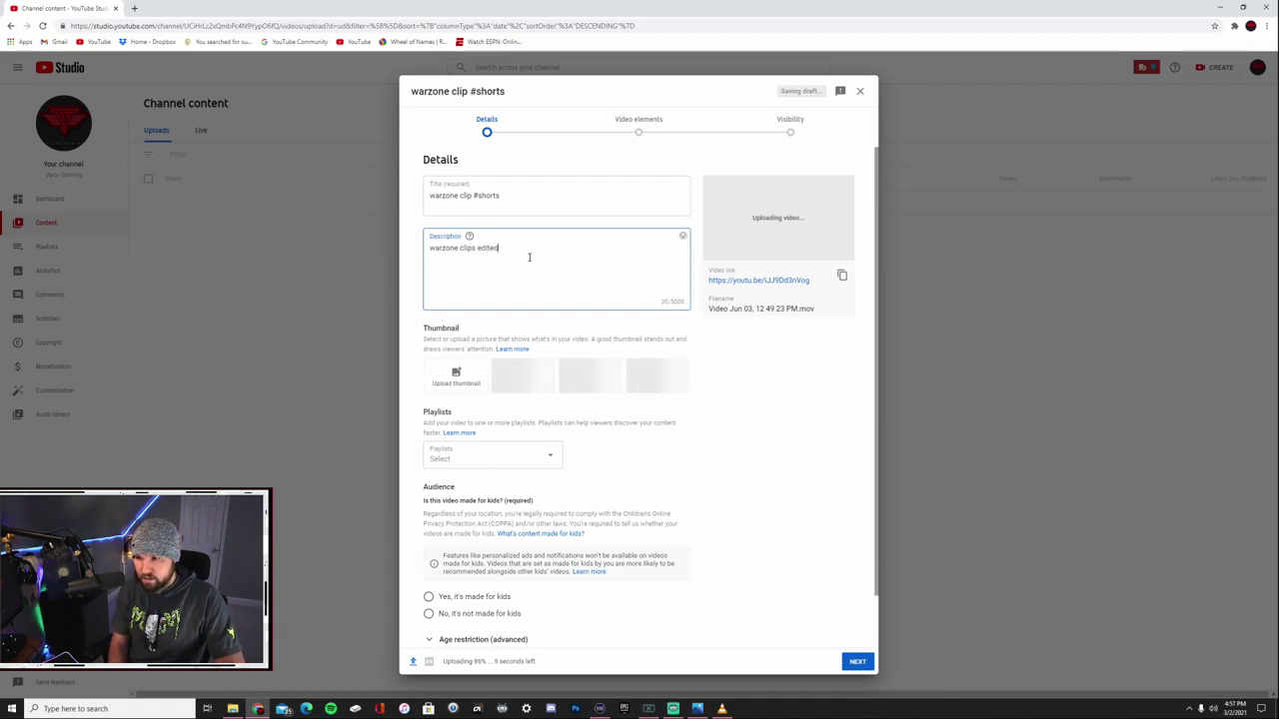
{"action": "type", "text": "#shorts"}
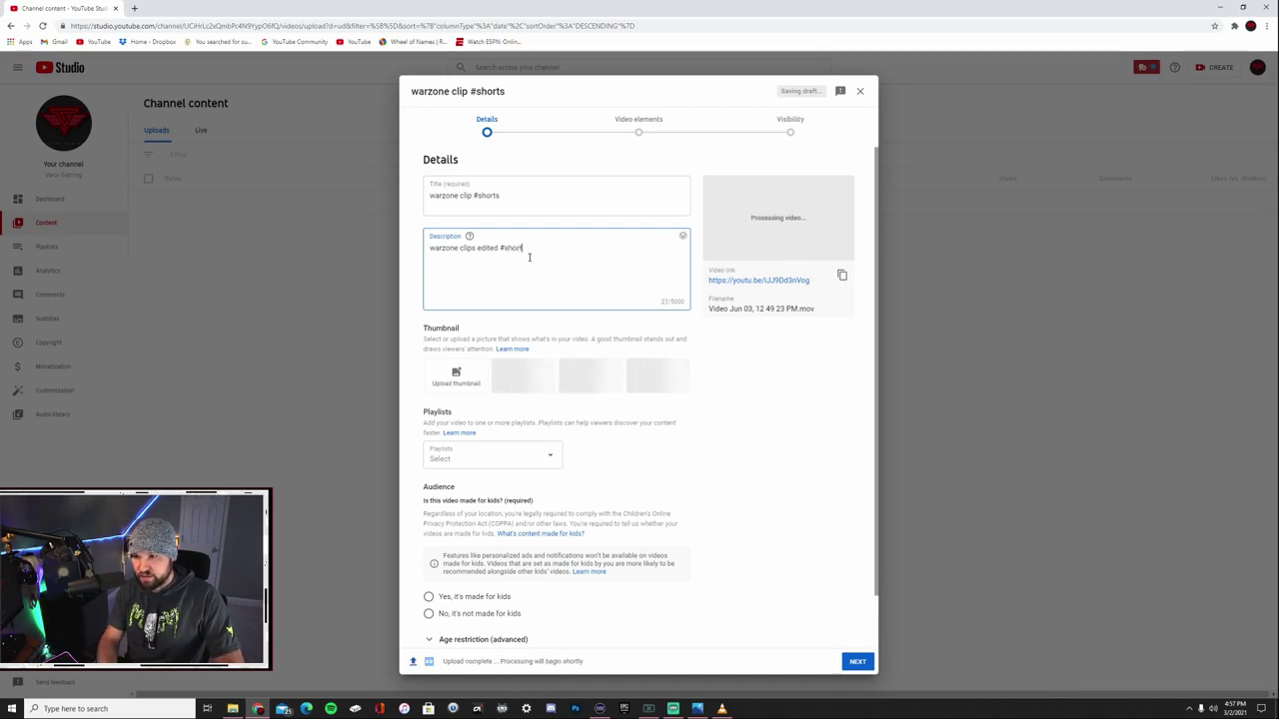
{"action": "left_click", "coordinate": [455, 376]}
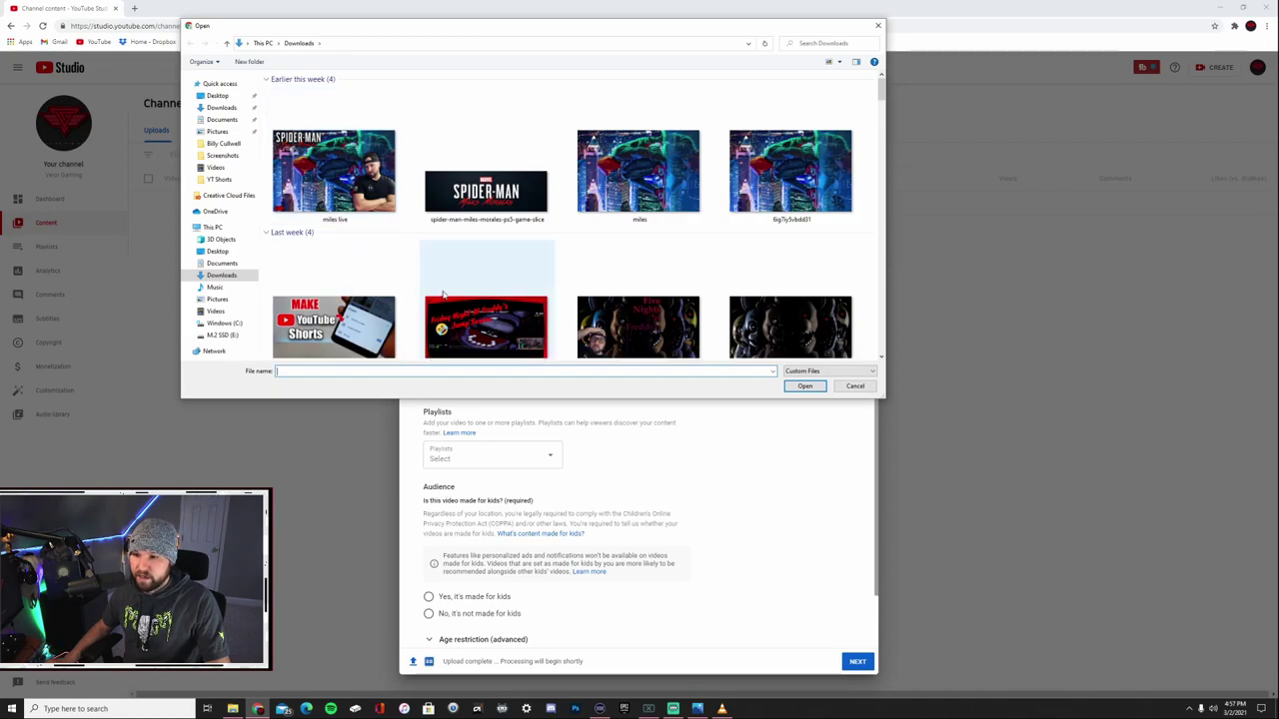
Step: Use the Vet Stream image as the thumbnail and mark the video not made for kids
{"action": "scroll", "coordinate": [374, 274], "scroll_direction": "down", "scroll_amount": 5}
{"action": "left_click", "coordinate": [362, 306]}
{"action": "double_click", "coordinate": [362, 307]}
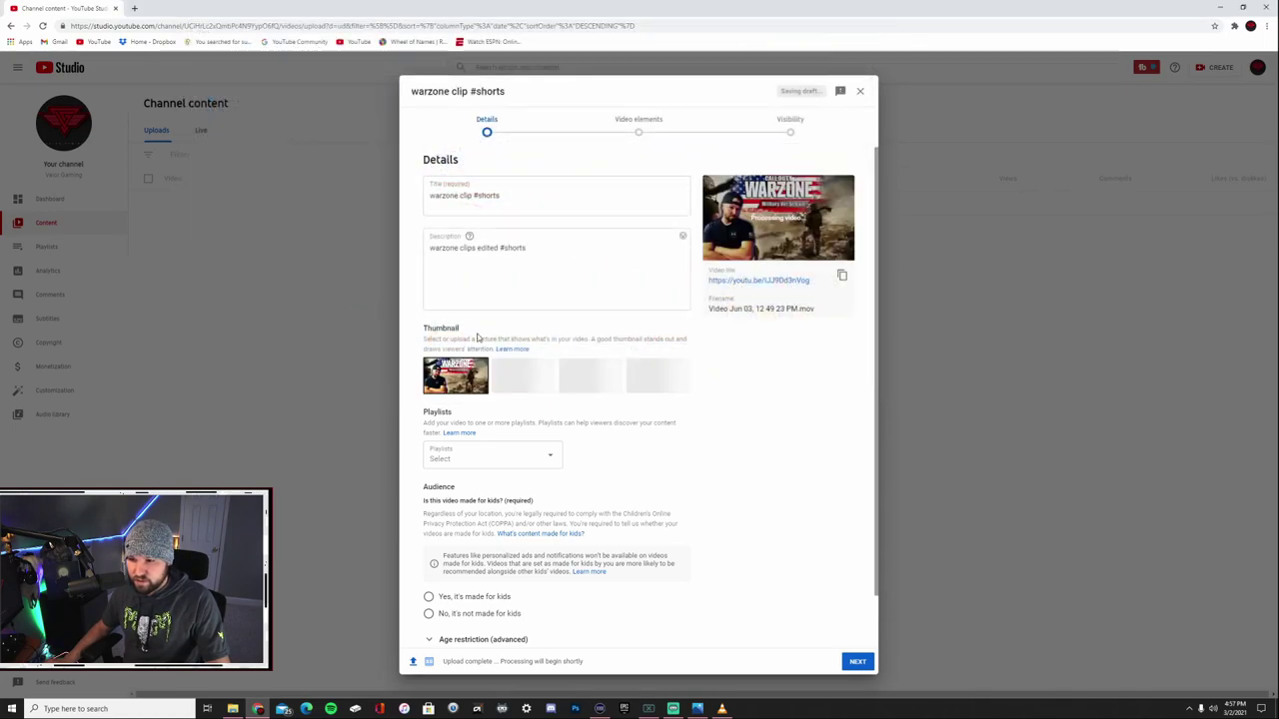
{"action": "scroll", "coordinate": [523, 513], "scroll_direction": "down", "scroll_amount": 1}
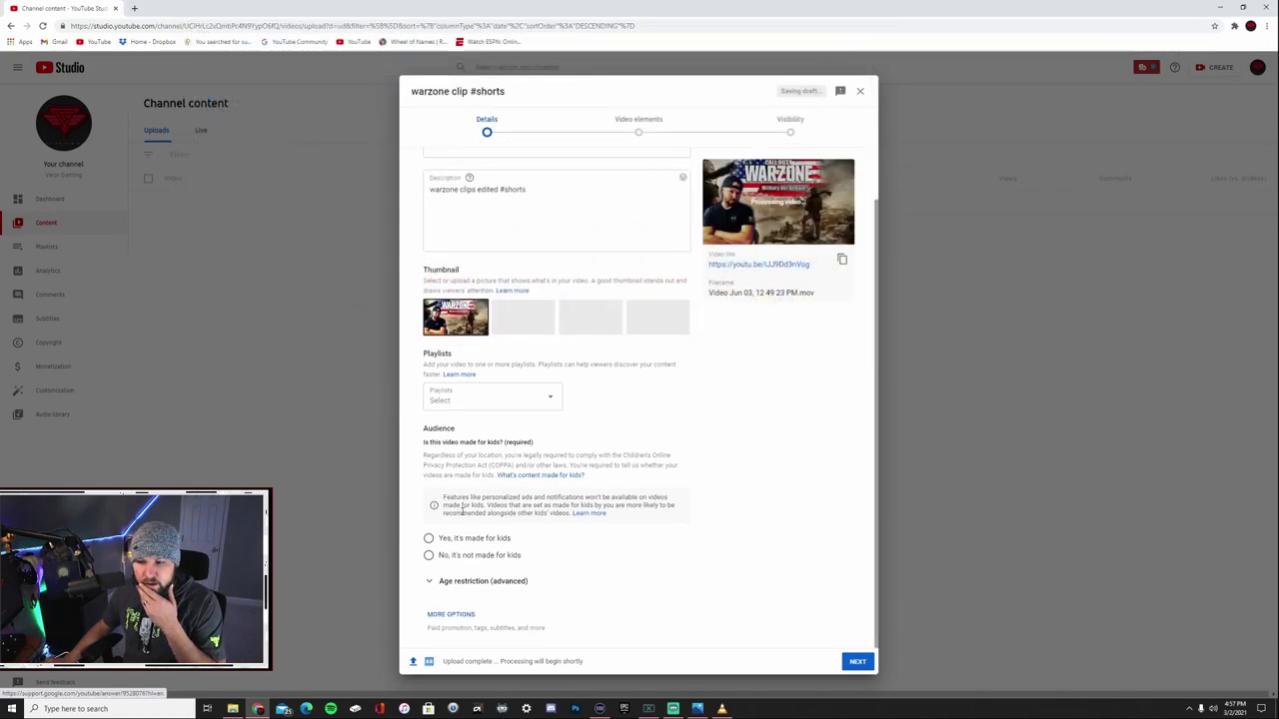
{"action": "left_click", "coordinate": [466, 556]}
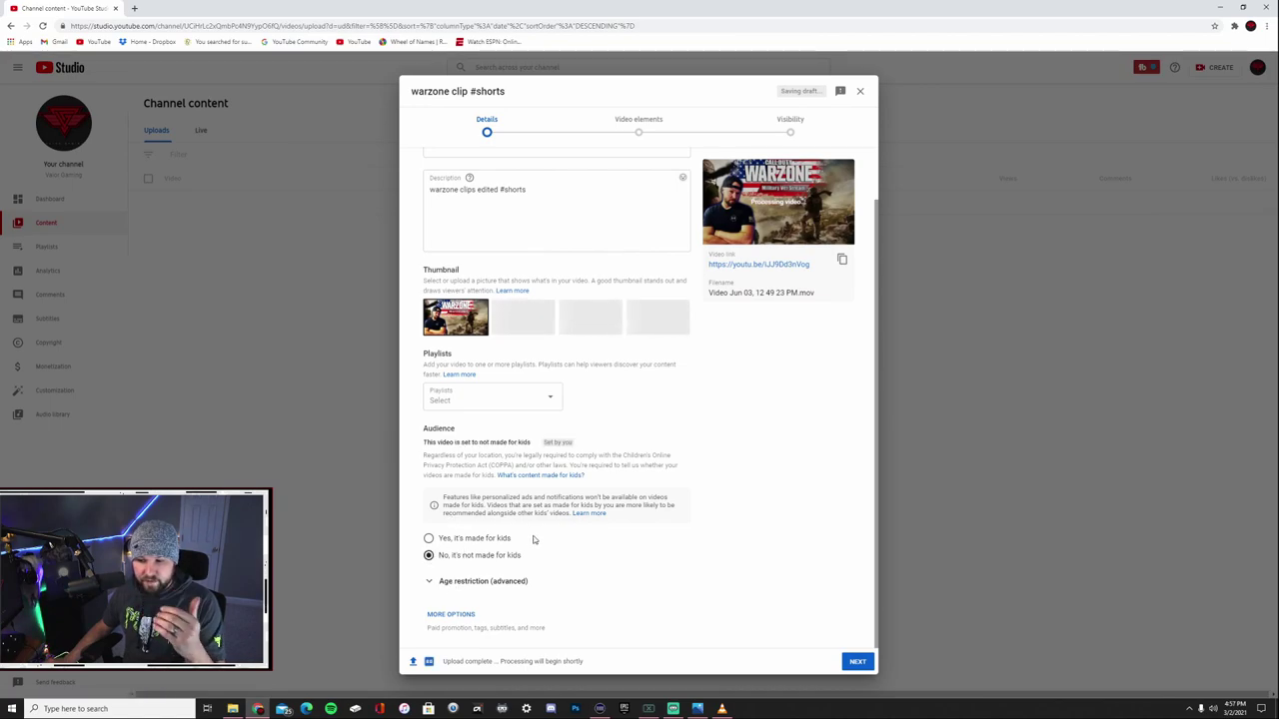
Step: Add the tags 'shorts' and '#shorts' from the extra options
{"action": "left_click", "coordinate": [450, 615]}
{"action": "scroll", "coordinate": [610, 463], "scroll_direction": "down", "scroll_amount": 3}
{"action": "left_click", "coordinate": [543, 461]}
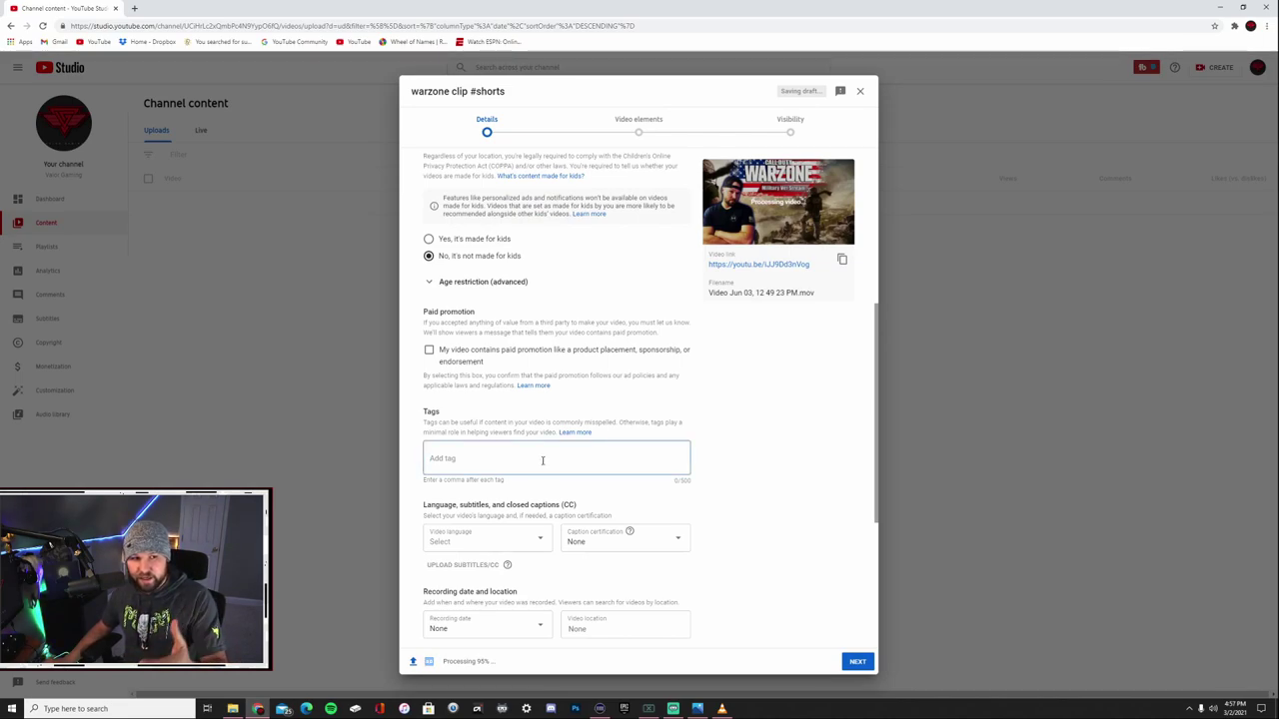
{"action": "type", "text": "shor"}
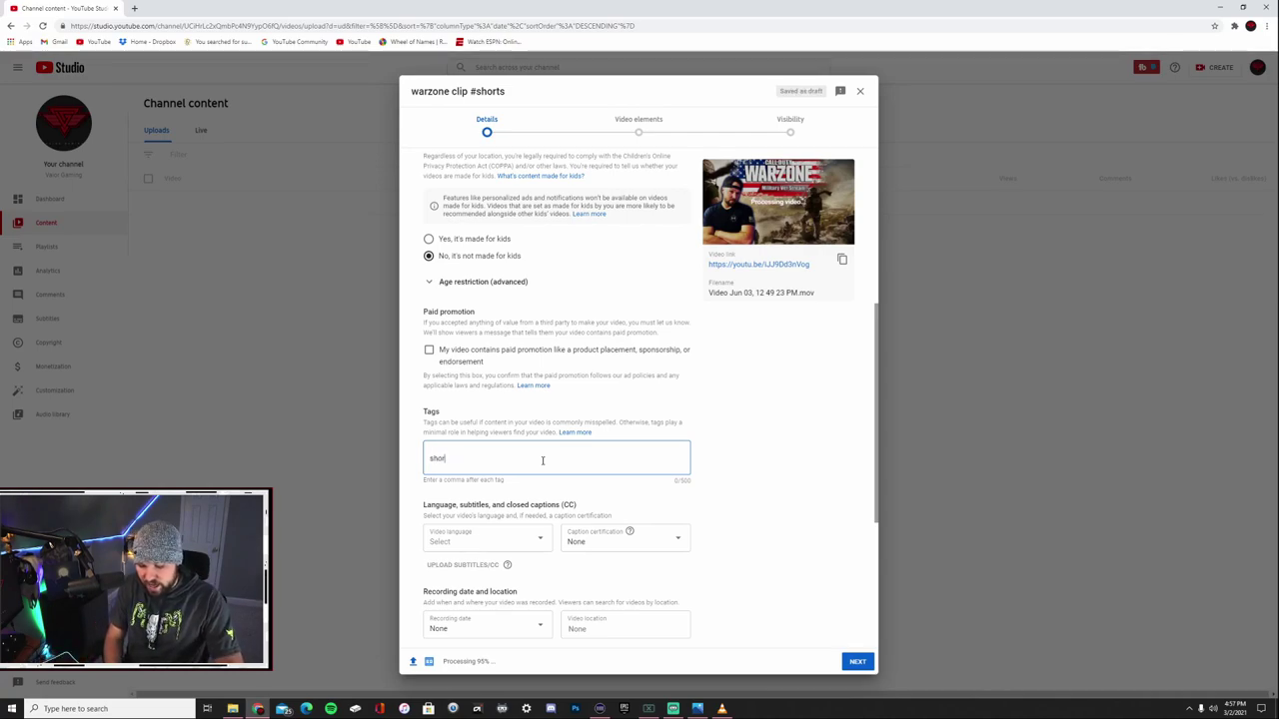
{"action": "type", "text": "ts,"}
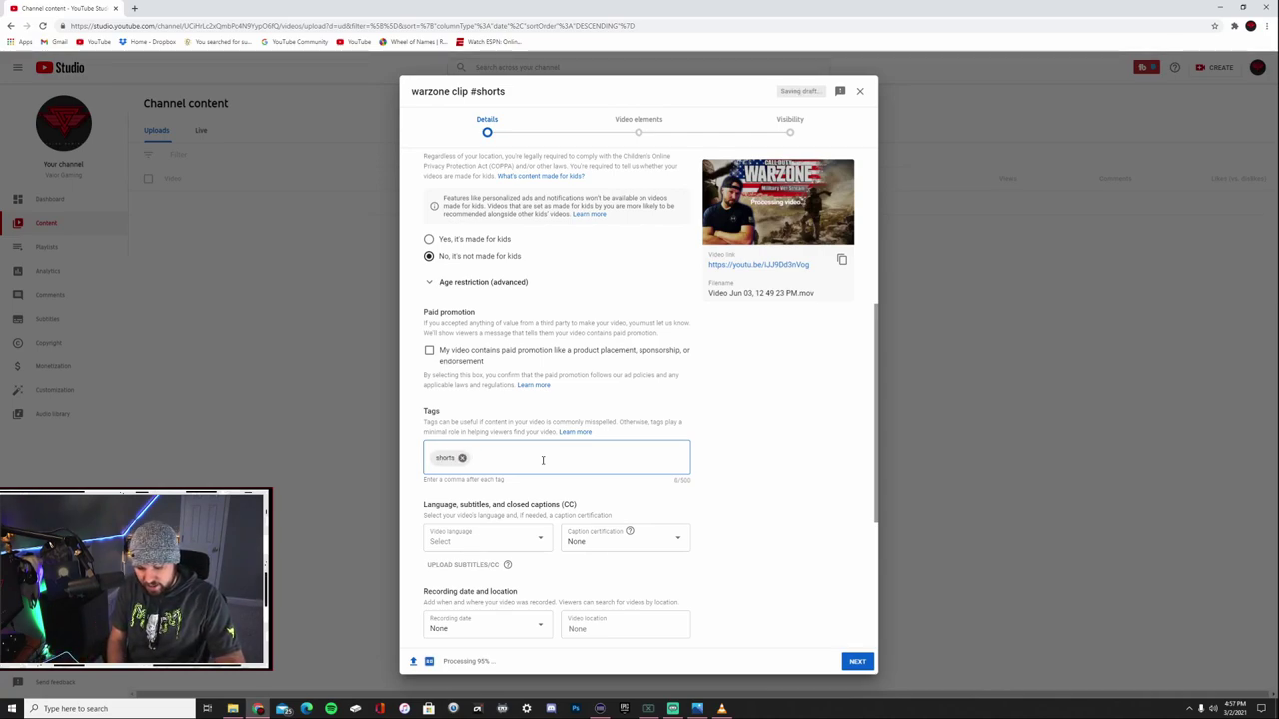
{"action": "type", "text": "#sh"}
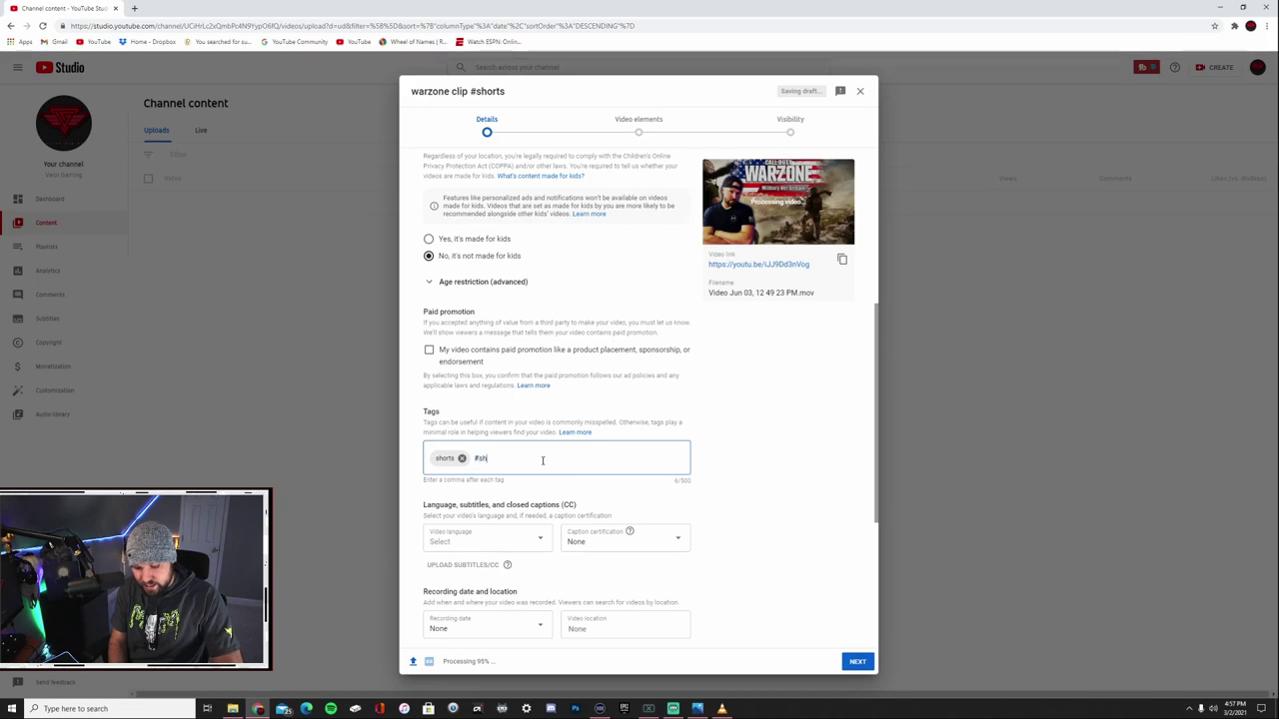
{"action": "type", "text": "or"}
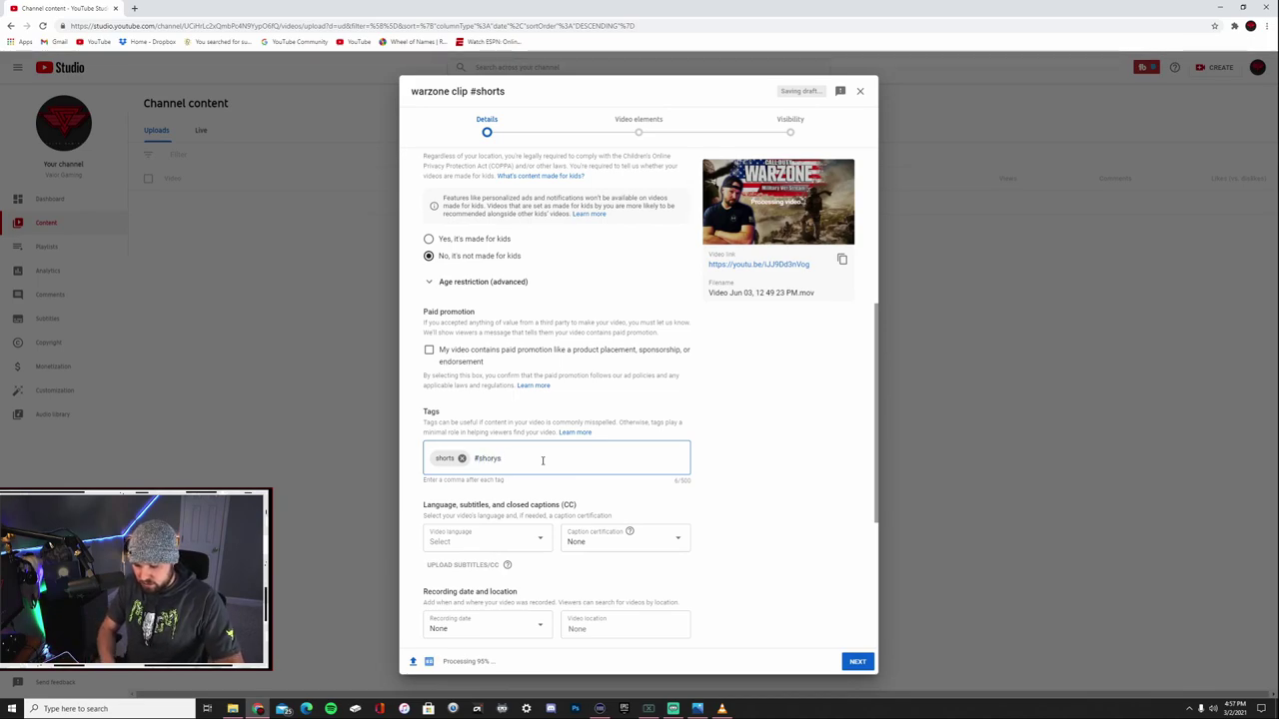
{"action": "type", "text": "ts"}
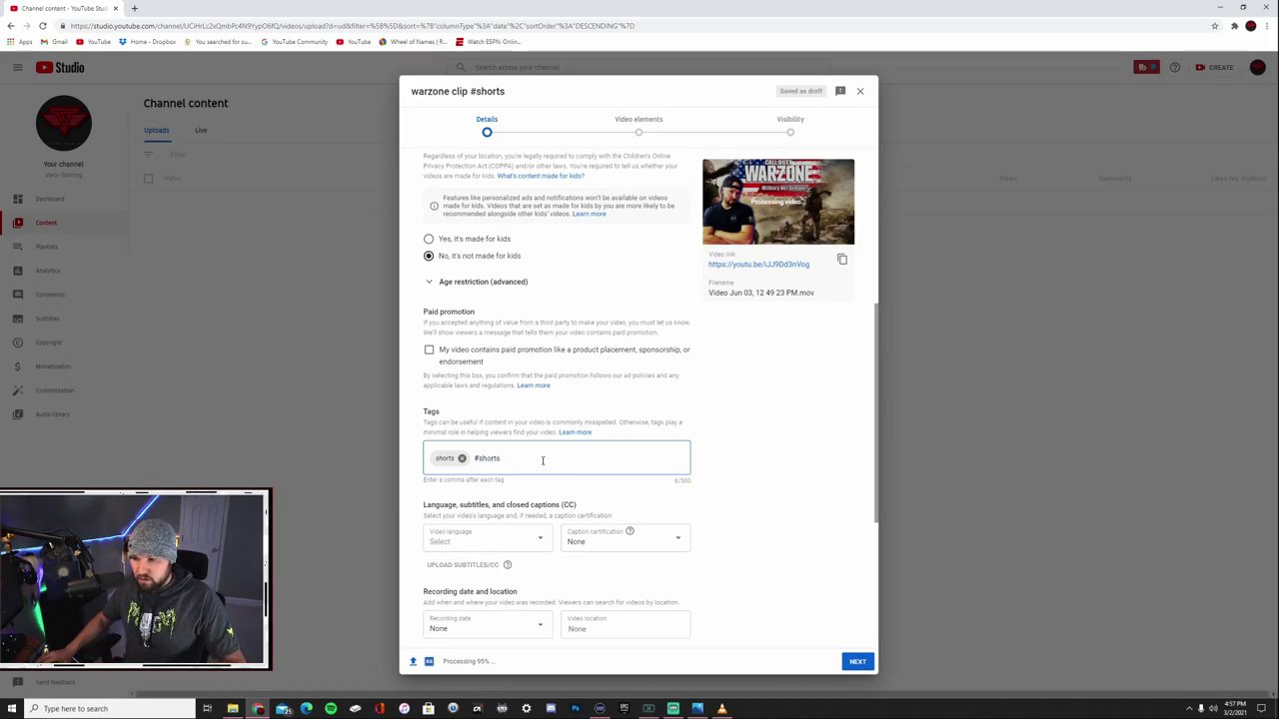
{"action": "type", "text": ","}
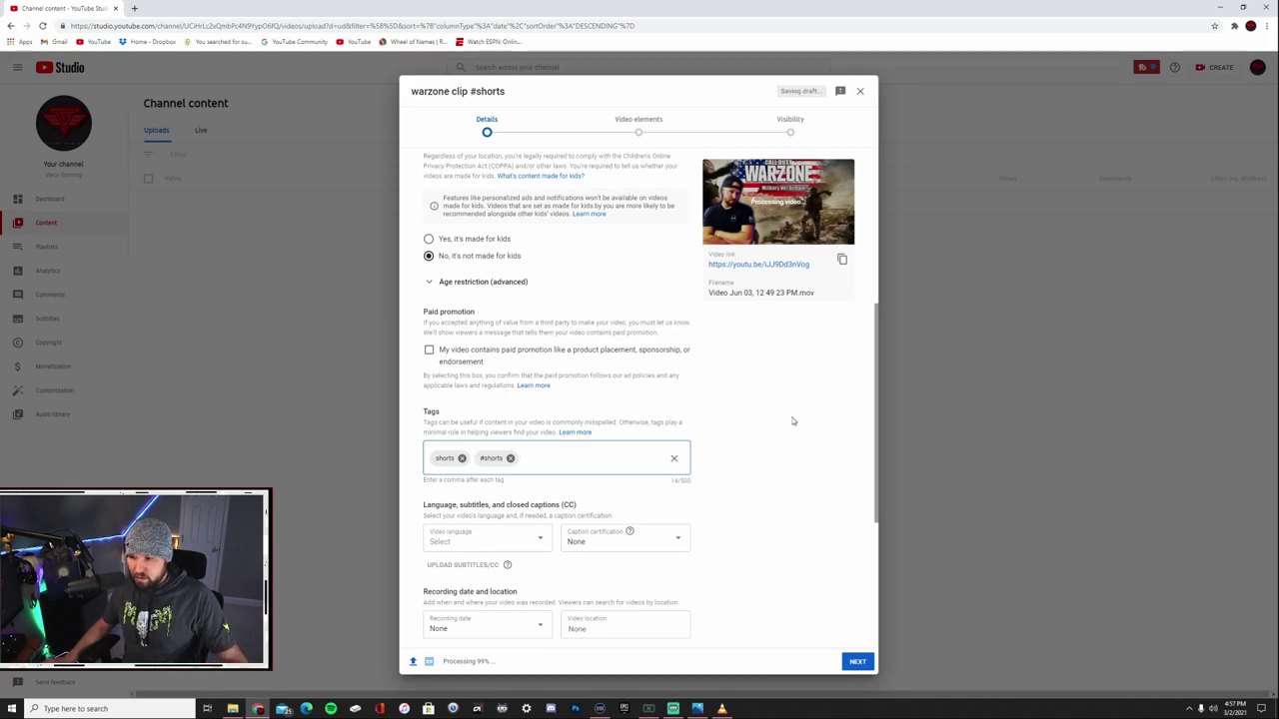
{"action": "scroll", "coordinate": [759, 482], "scroll_direction": "down", "scroll_amount": 2}
{"action": "scroll", "coordinate": [713, 492], "scroll_direction": "down", "scroll_amount": 1}
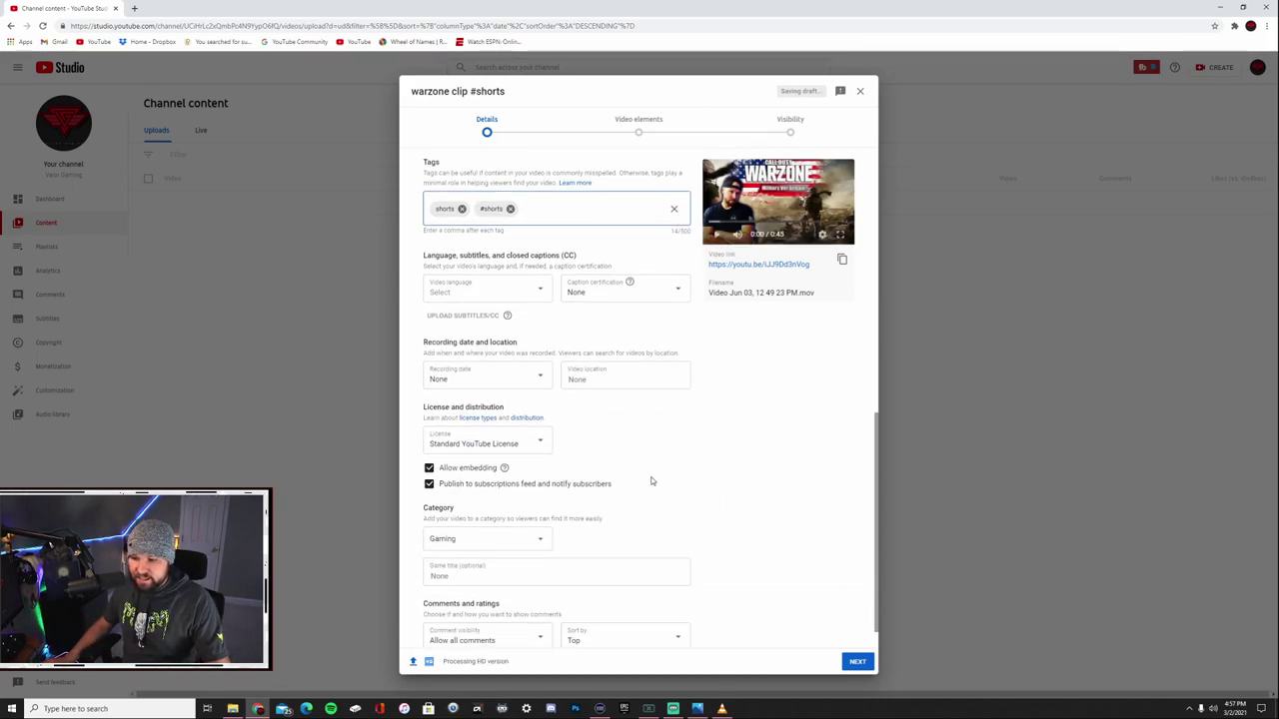
{"action": "scroll", "coordinate": [650, 480], "scroll_direction": "down", "scroll_amount": 1}
Step: Advance past video elements to the Visibility step and set the video to Public
{"action": "left_click", "coordinate": [857, 663]}
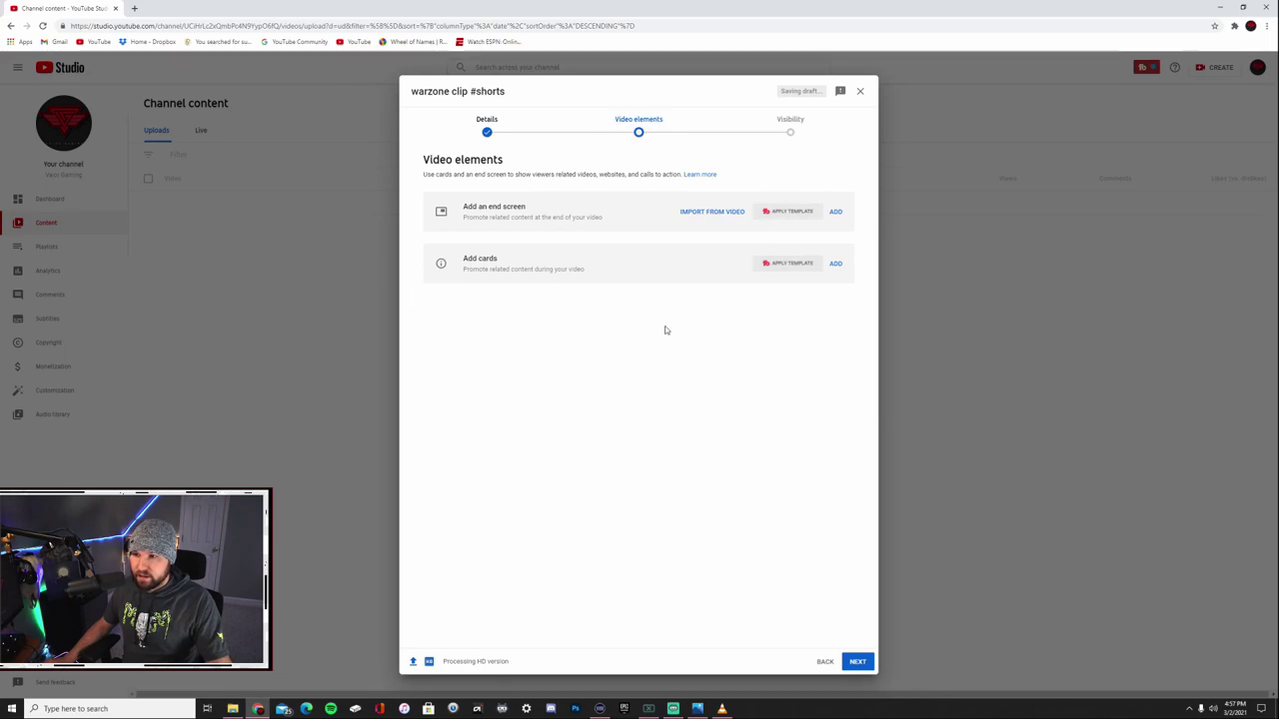
{"action": "left_click", "coordinate": [858, 665]}
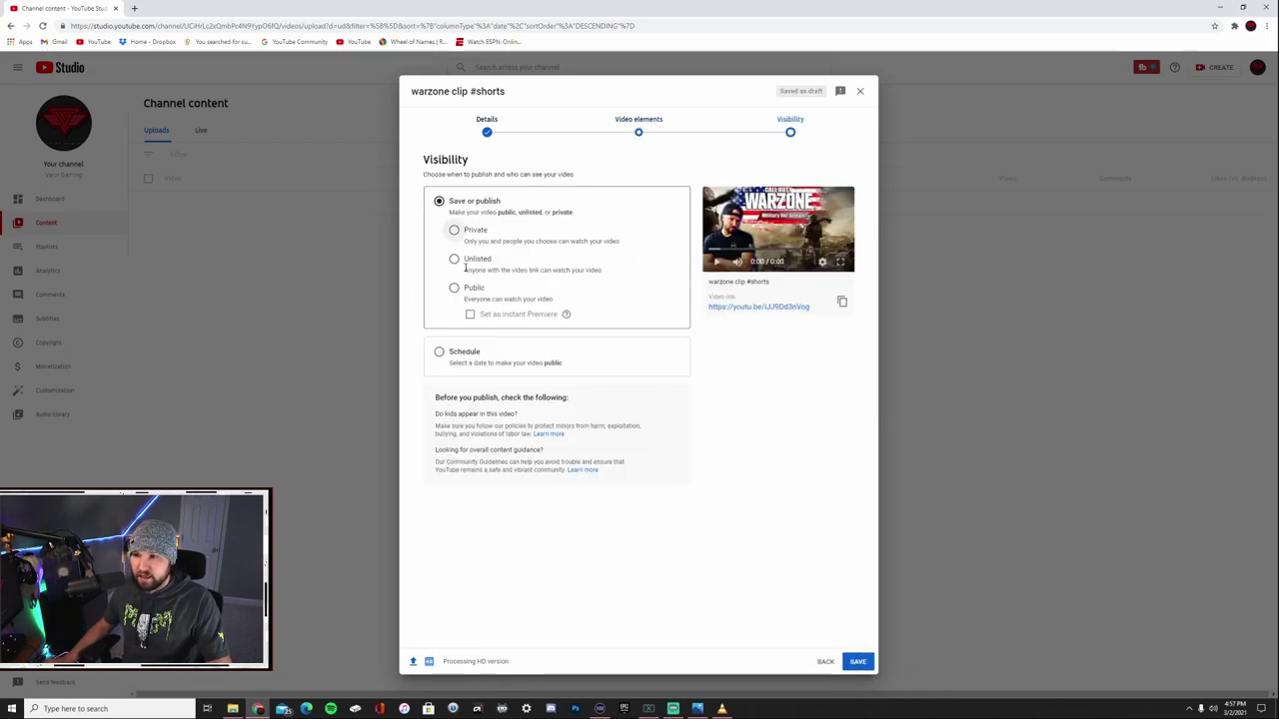
{"action": "left_click", "coordinate": [456, 287]}
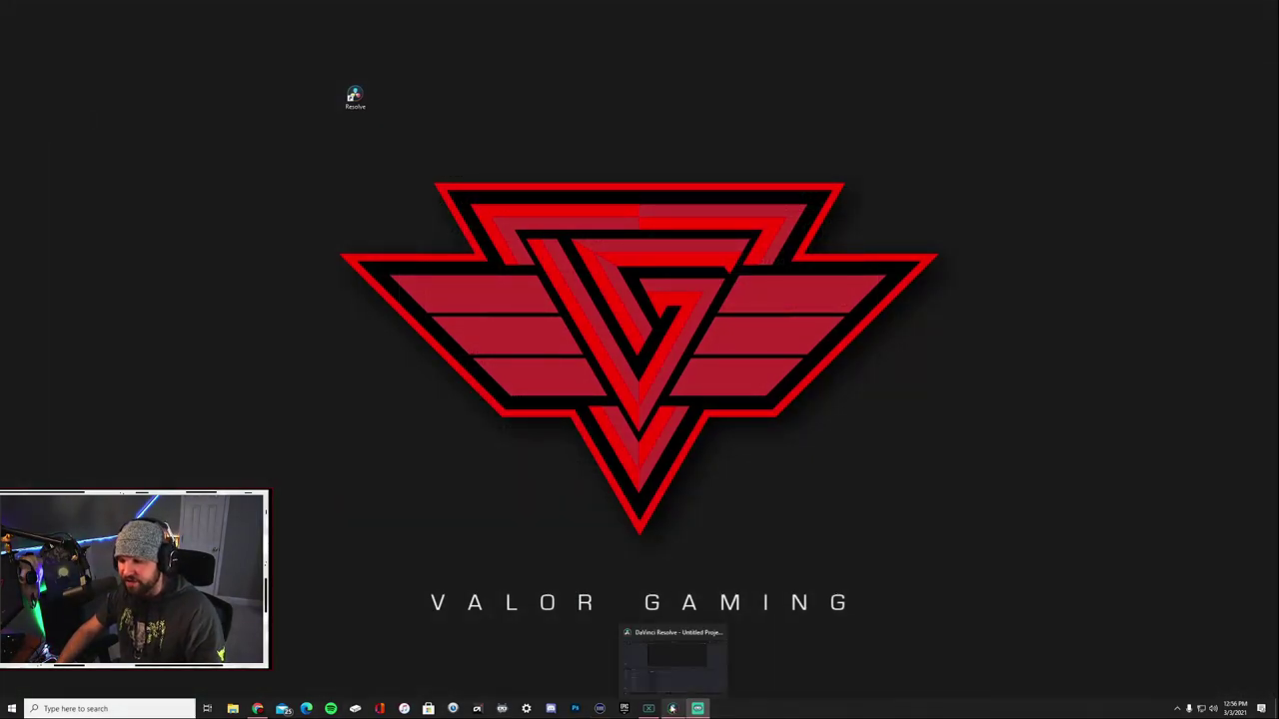
Step: Restore the DaVinci Resolve window from the taskbar
{"action": "left_click", "coordinate": [672, 708]}
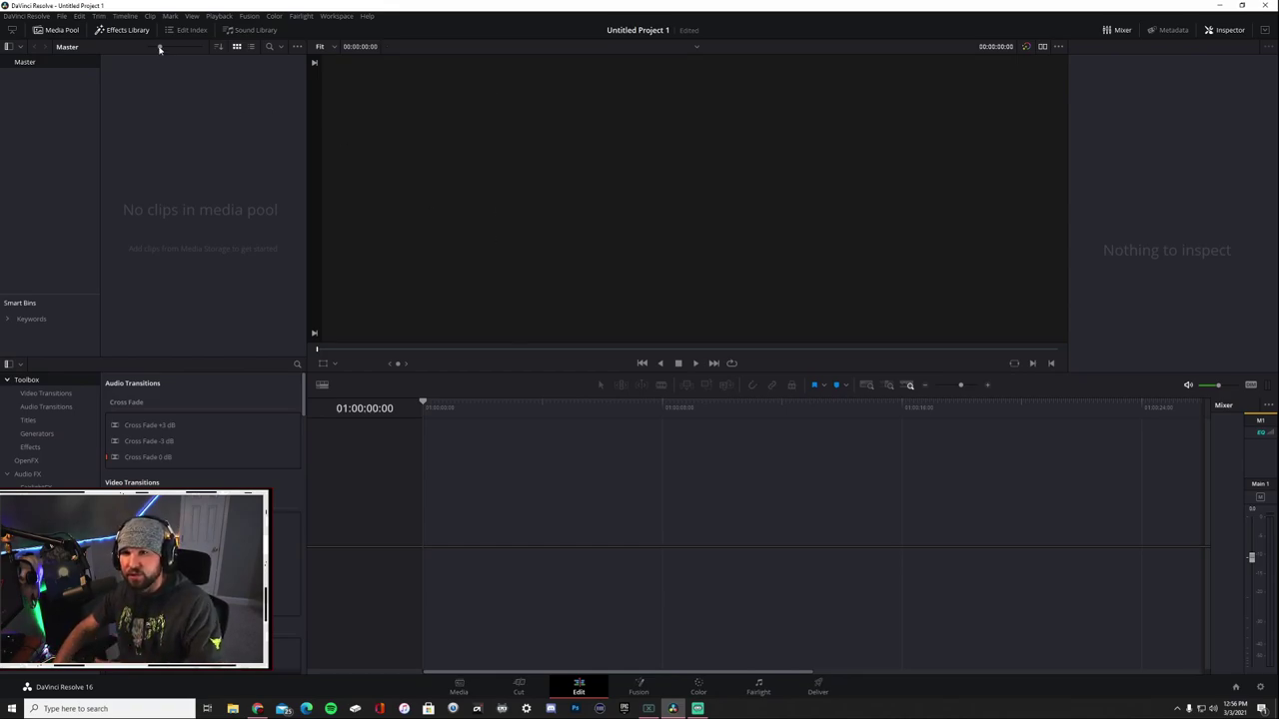
Step: Import the Val and Broc Fortnite clip from Downloads and drag it onto a new timeline
{"action": "left_click", "coordinate": [66, 17]}
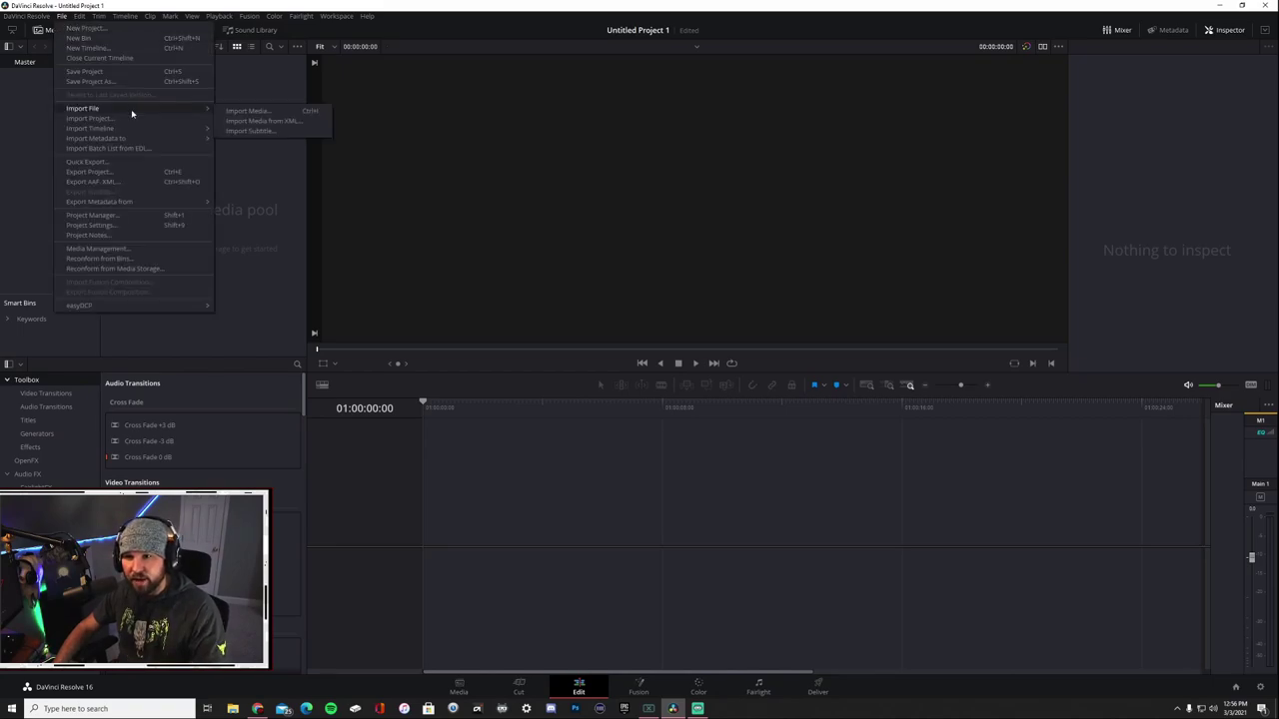
{"action": "left_click", "coordinate": [245, 113]}
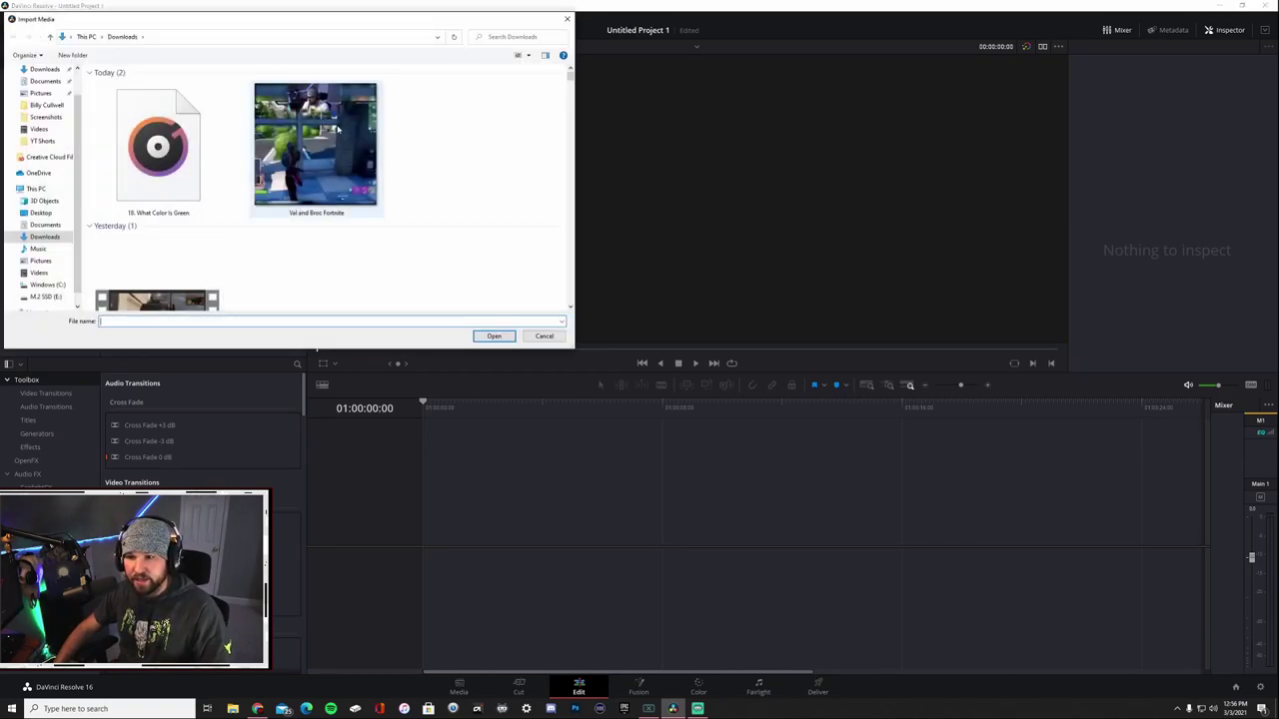
{"action": "double_click", "coordinate": [337, 128]}
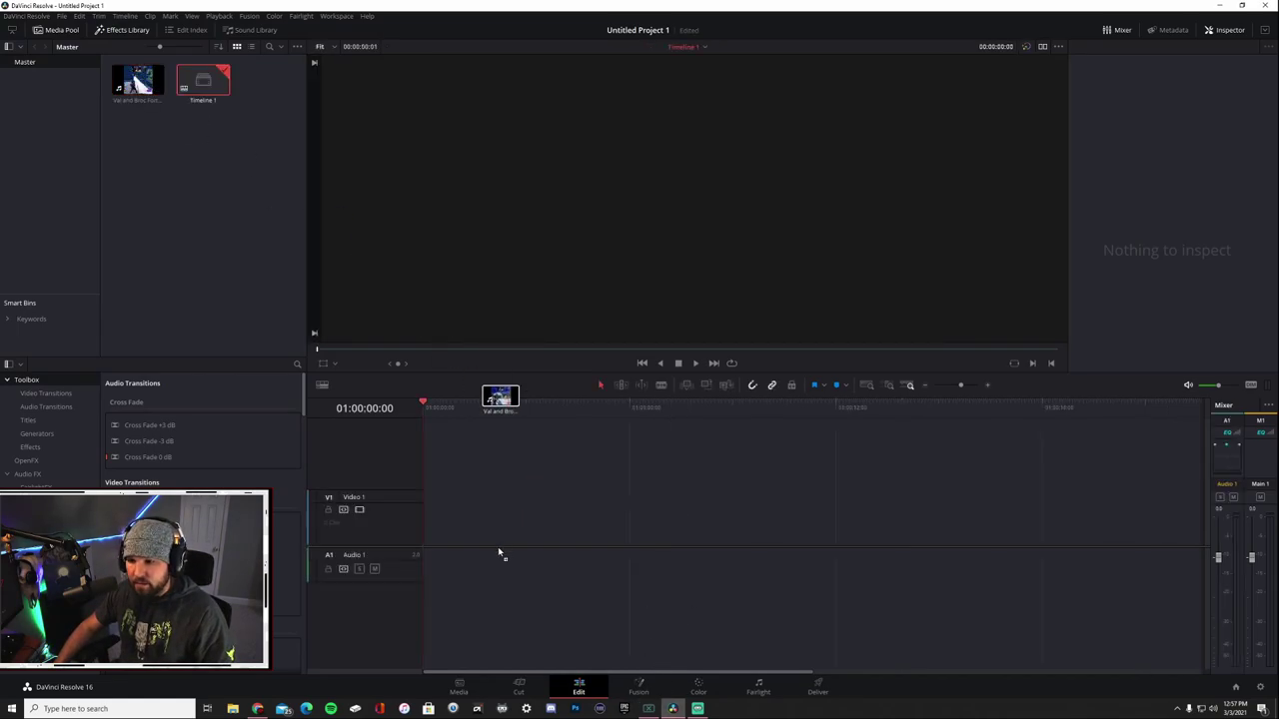
{"action": "left_click_drag", "start_coordinate": [136, 82], "coordinate": [499, 550]}
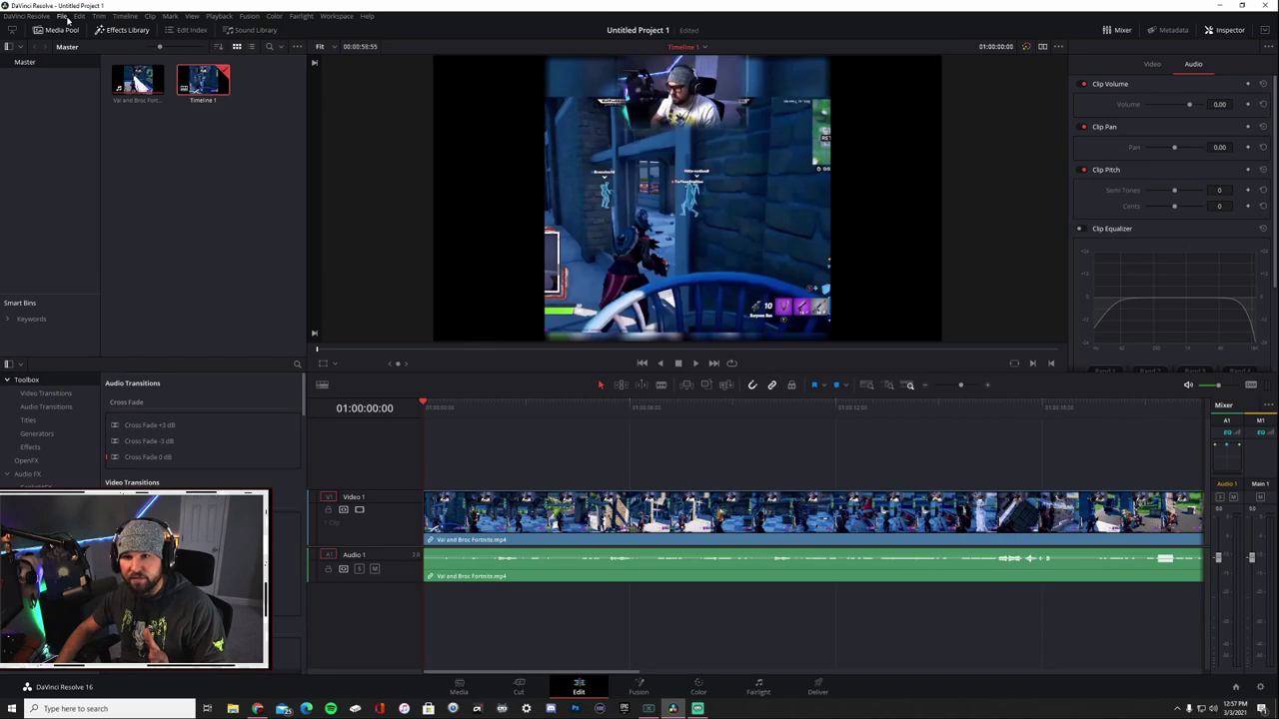
{"action": "left_click", "coordinate": [61, 18]}
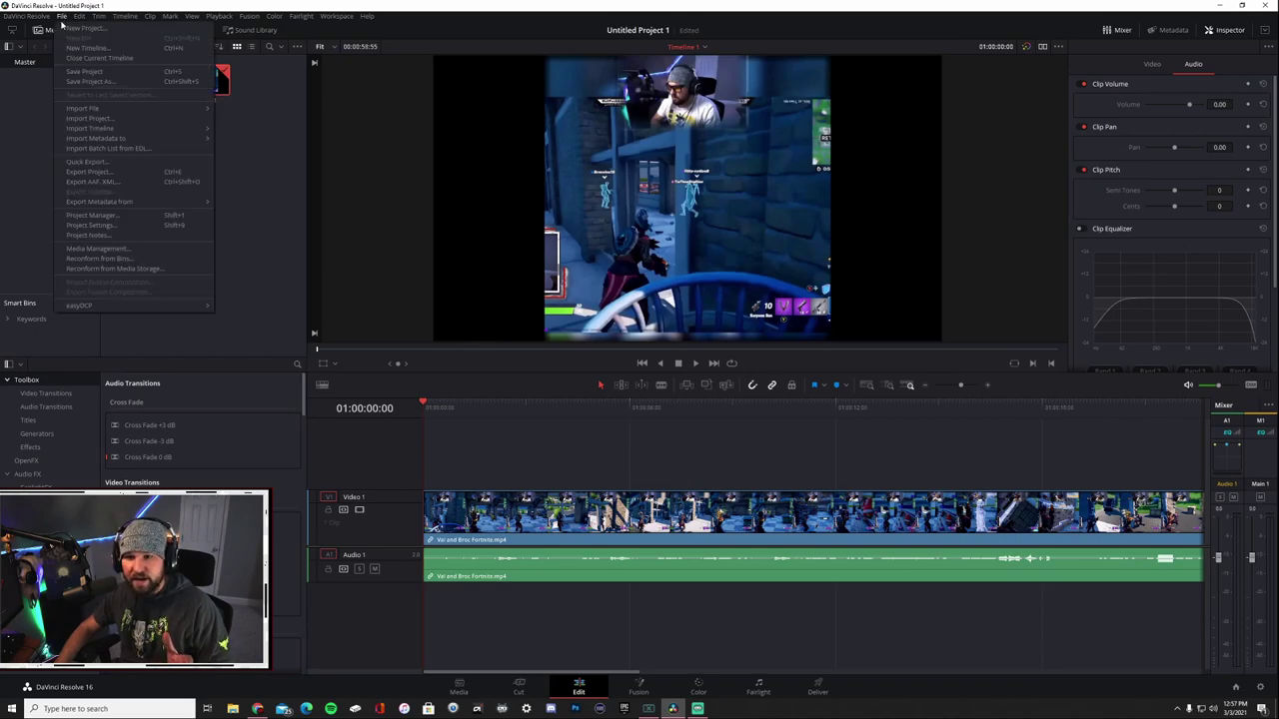
Step: Change the Project Settings timeline width from 1920 to 1080 and save
{"action": "left_click", "coordinate": [133, 227]}
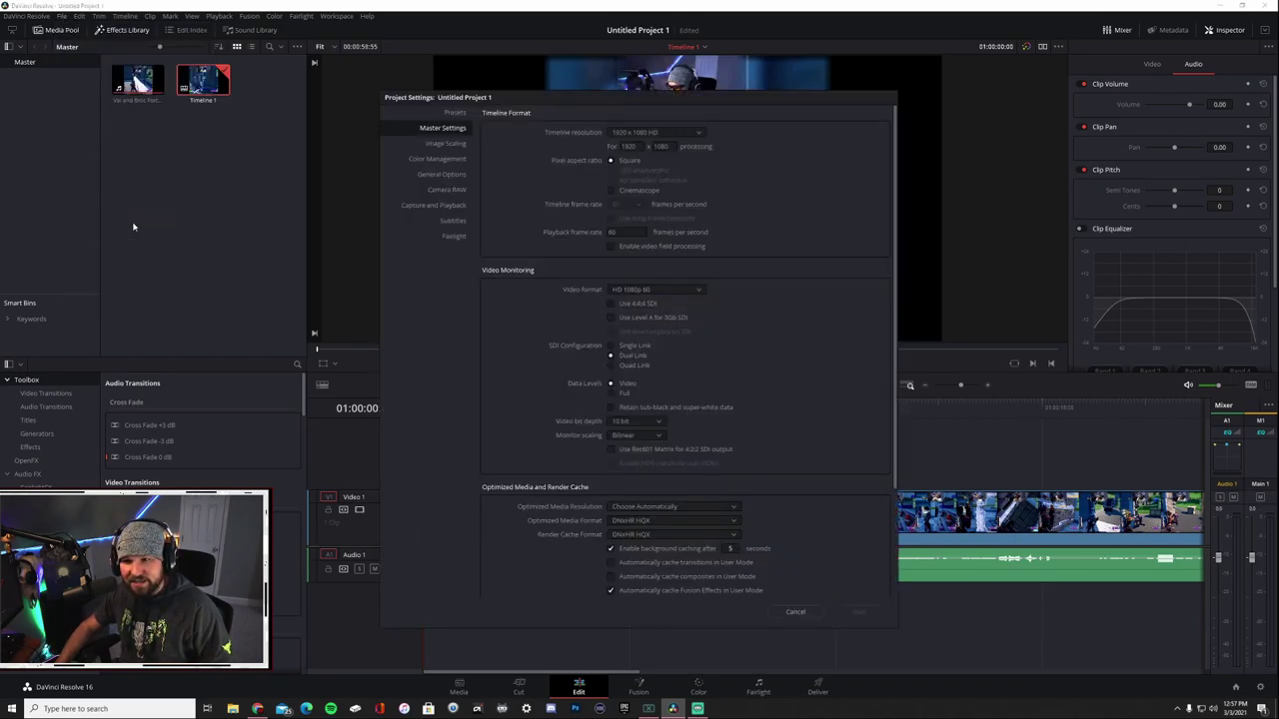
{"action": "double_click", "coordinate": [627, 146]}
{"action": "type", "text": "1080"}
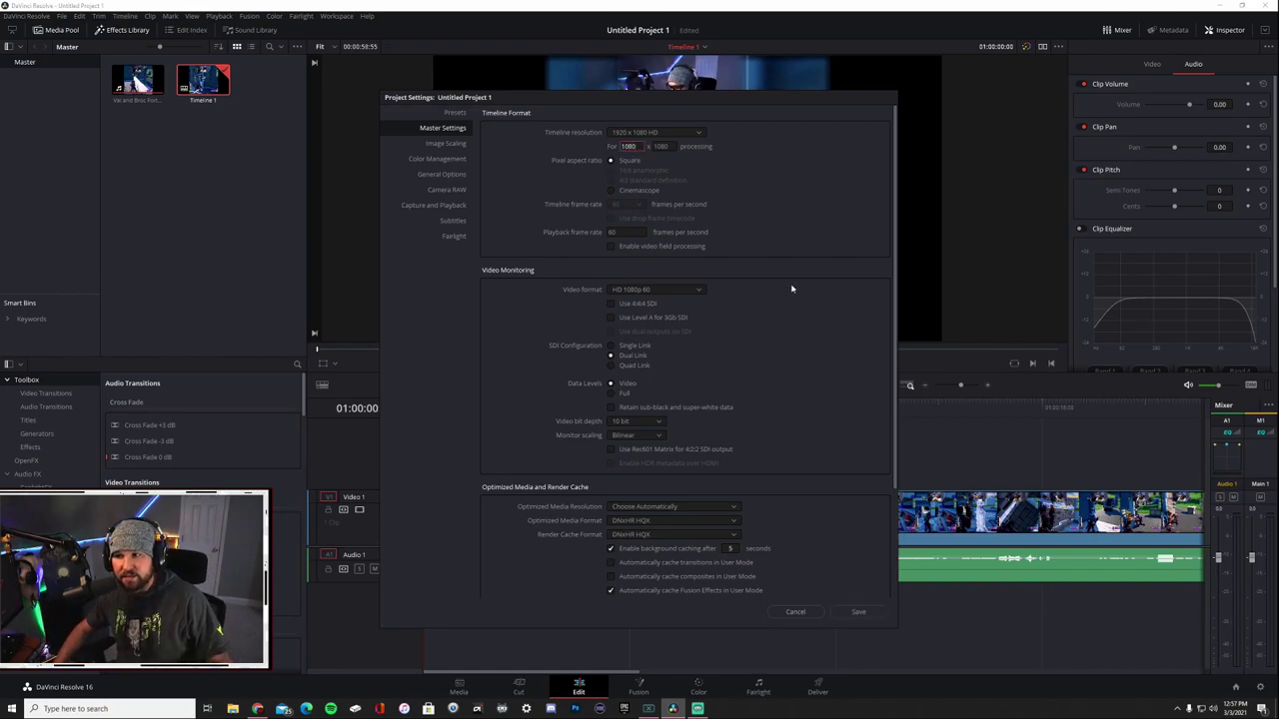
{"action": "left_click", "coordinate": [854, 612]}
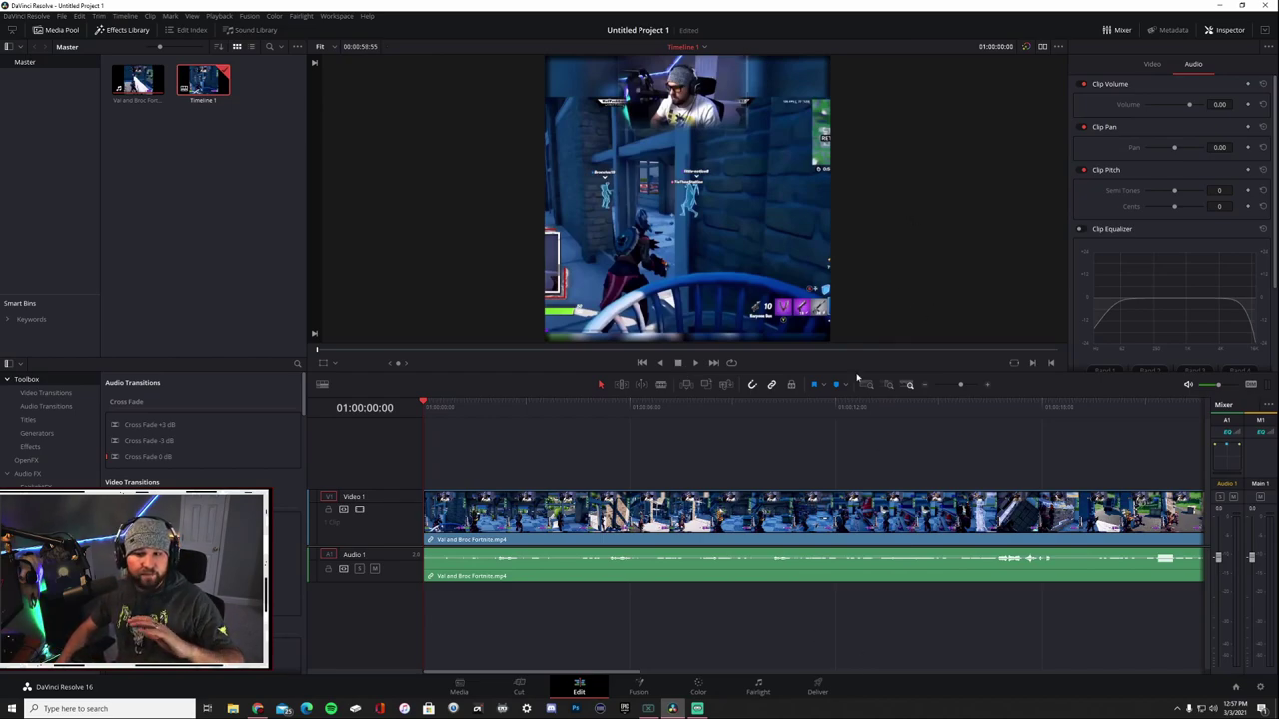
Step: Apply the YouTube 1080p preset on the Deliver page and name the render 'file name'
{"action": "left_click", "coordinate": [818, 687]}
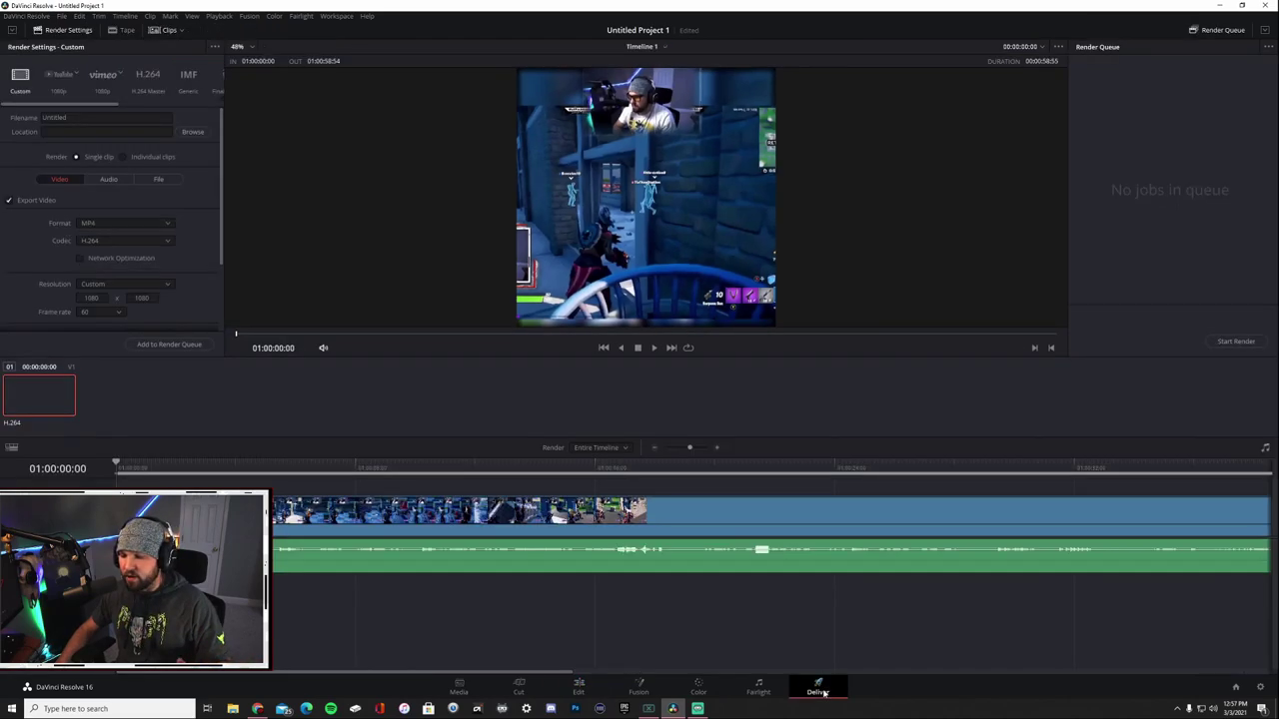
{"action": "left_click", "coordinate": [60, 76]}
{"action": "left_click", "coordinate": [60, 117]}
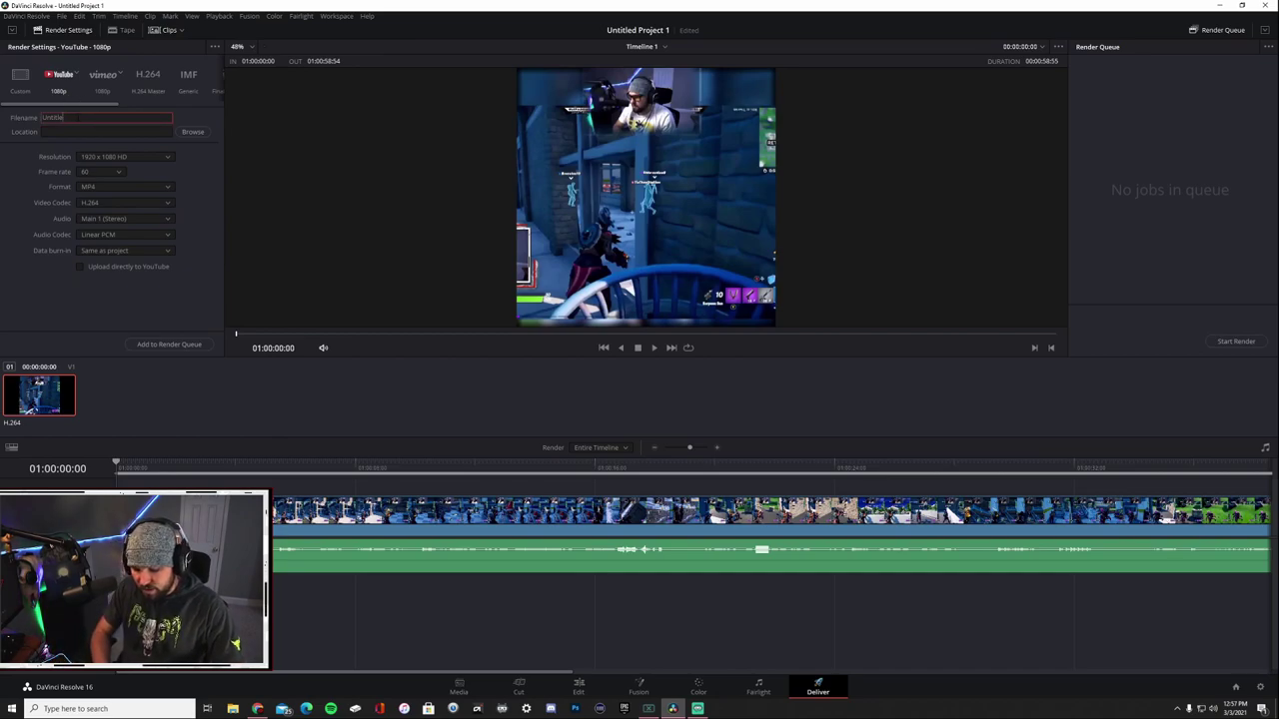
{"action": "type", "text": "file n"}
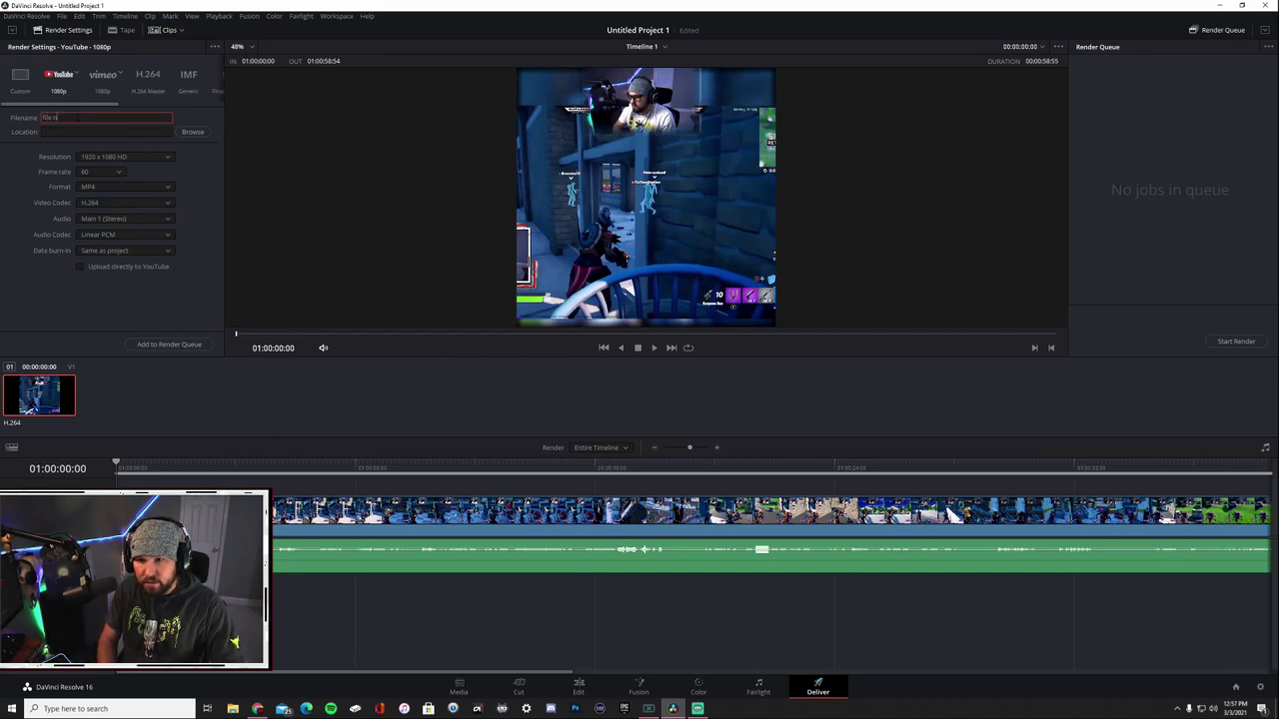
{"action": "type", "text": "ame"}
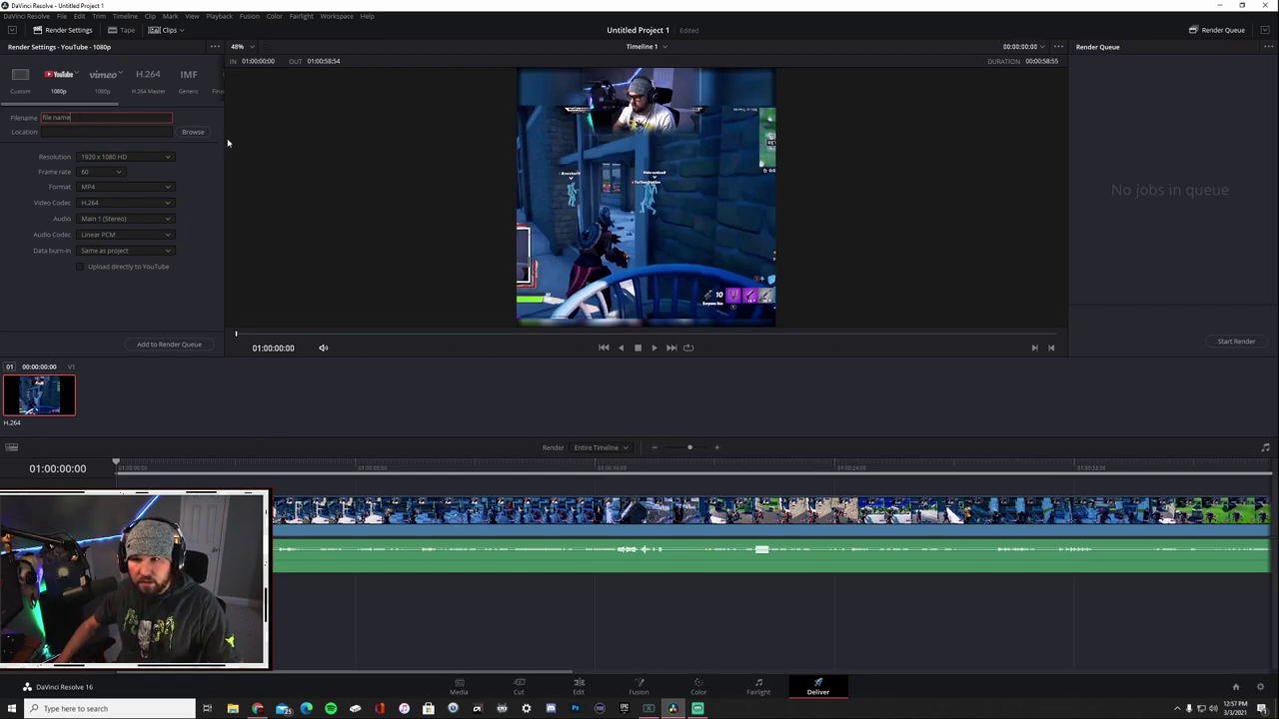
Step: Set the render destination to the YT Shorts folder
{"action": "left_click", "coordinate": [193, 132]}
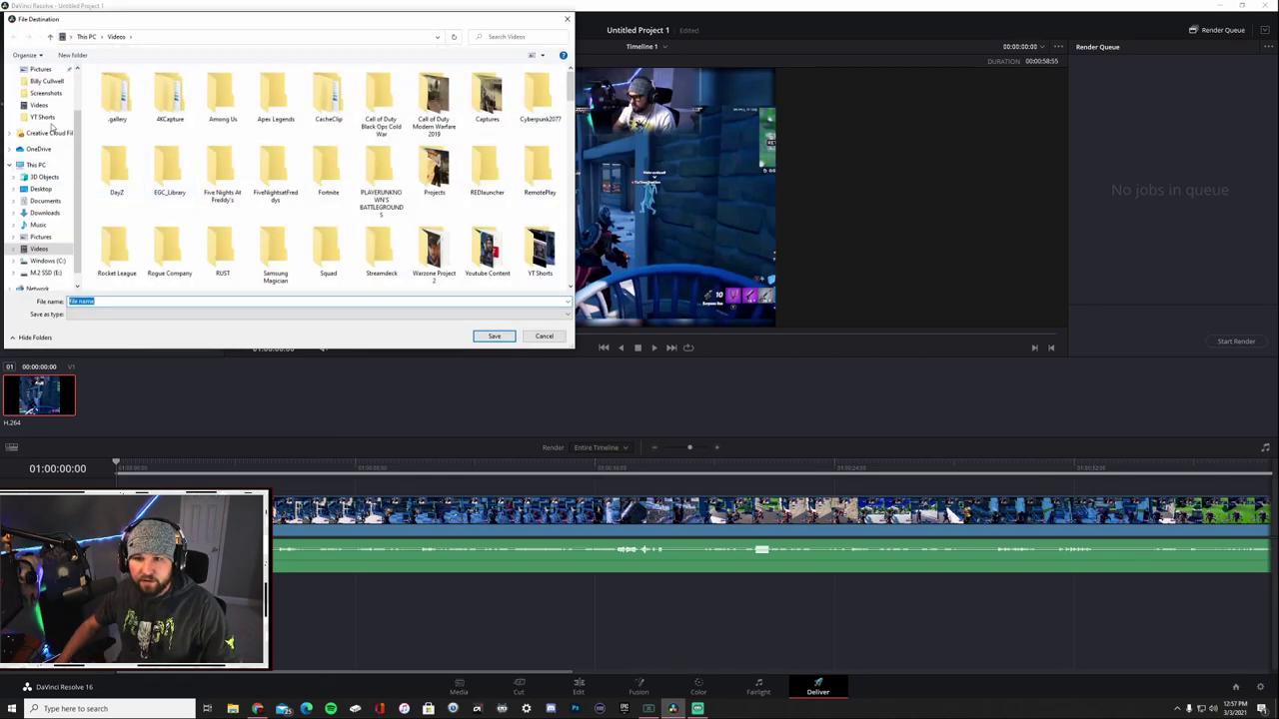
{"action": "left_click", "coordinate": [45, 118]}
{"action": "left_click", "coordinate": [493, 336]}
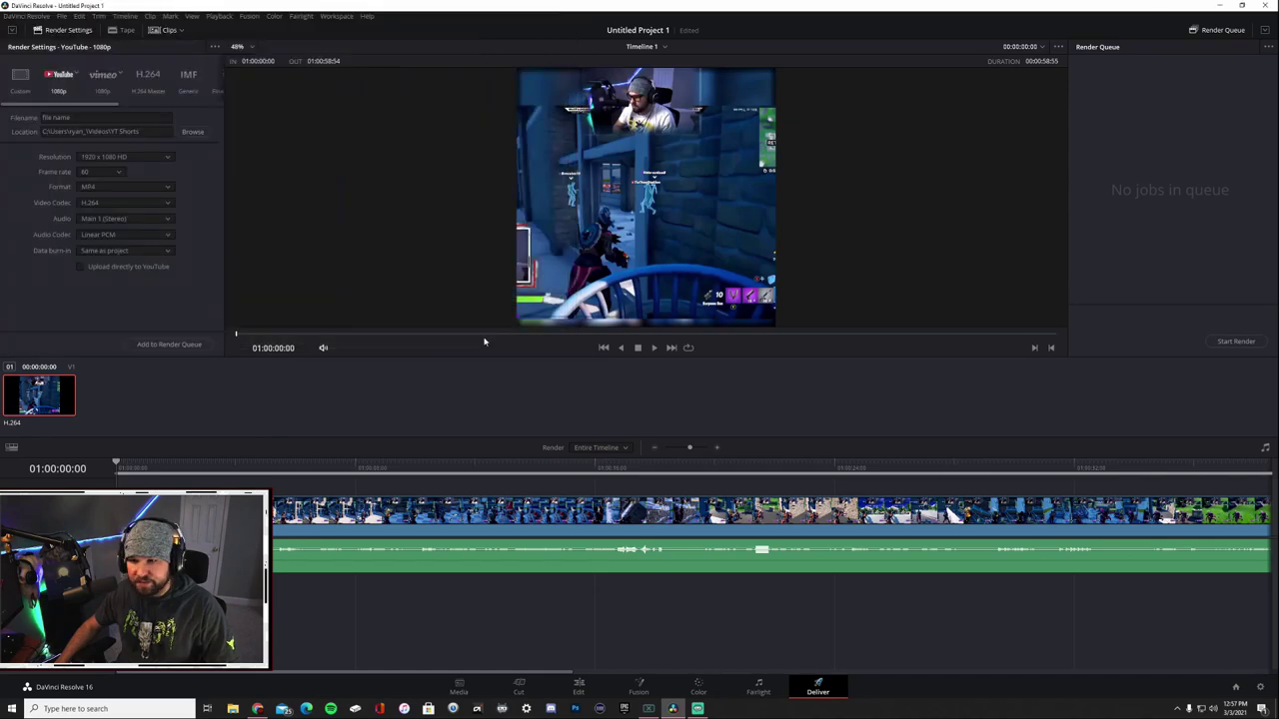
{"action": "left_click", "coordinate": [162, 158]}
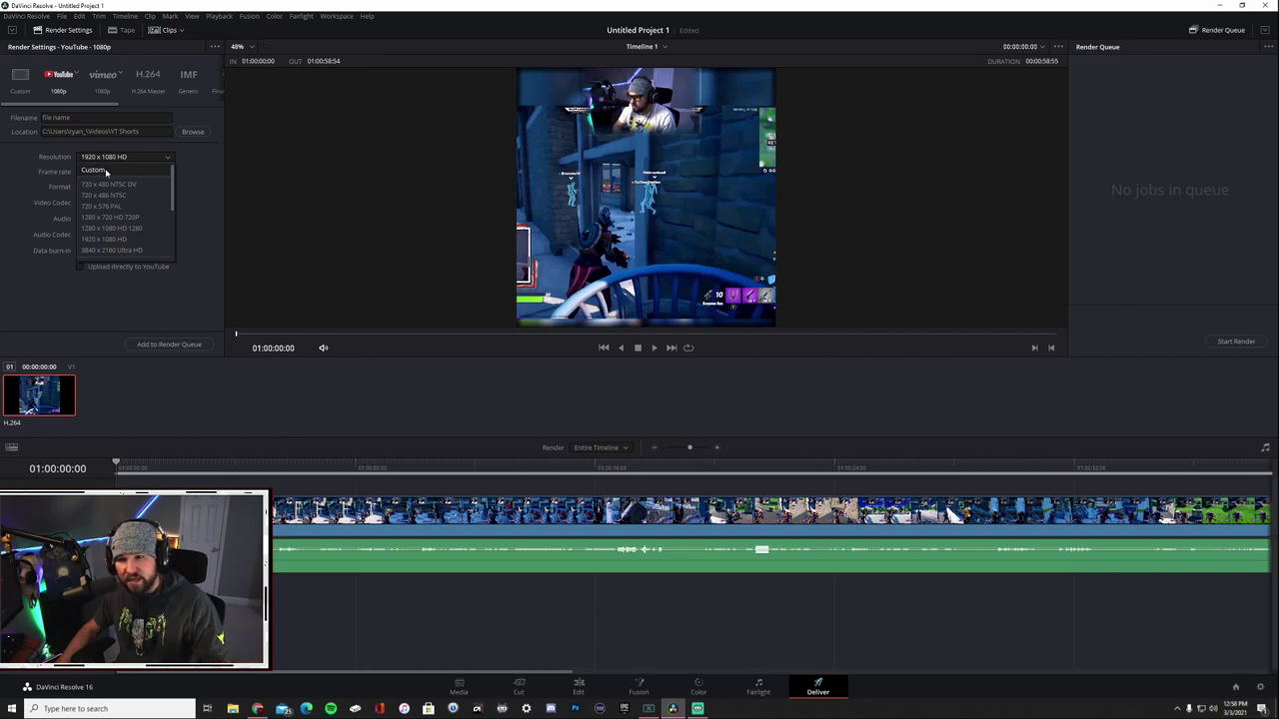
Step: Switch the render resolution to Custom and set the width to 1080 for a square 1080×1080 output
{"action": "left_click", "coordinate": [105, 172]}
{"action": "double_click", "coordinate": [92, 172]}
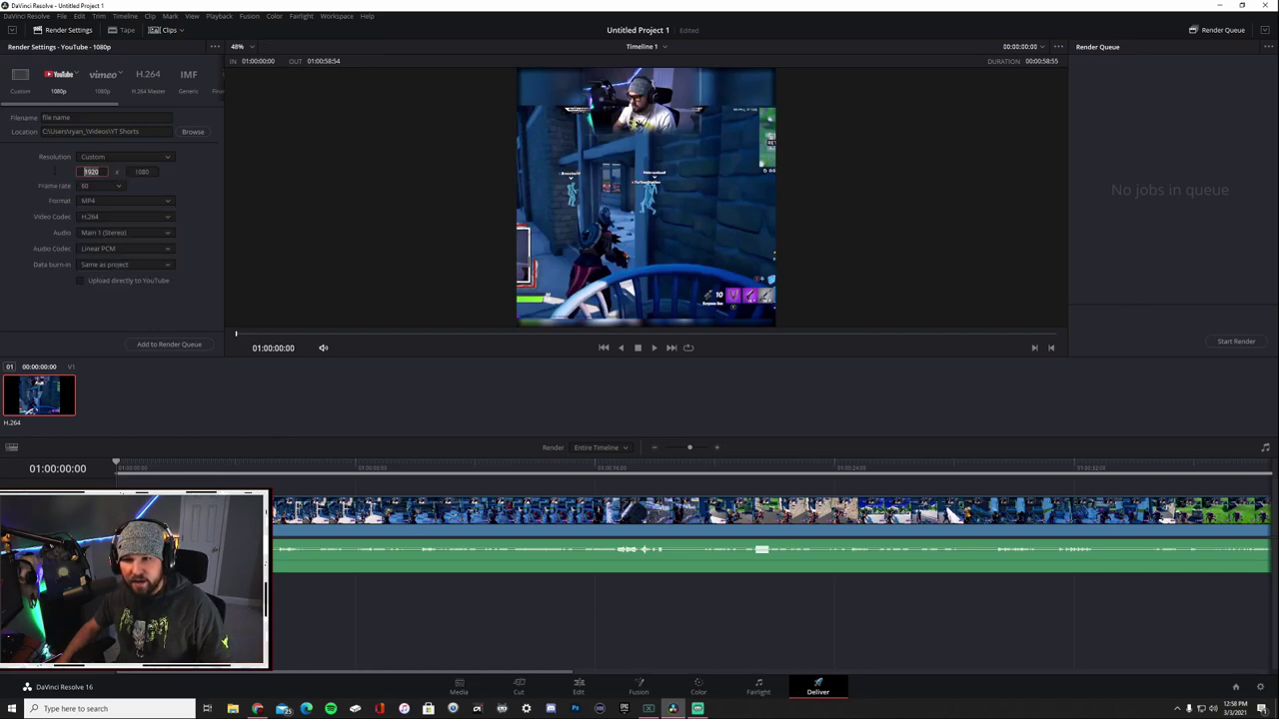
{"action": "type", "text": "1080"}
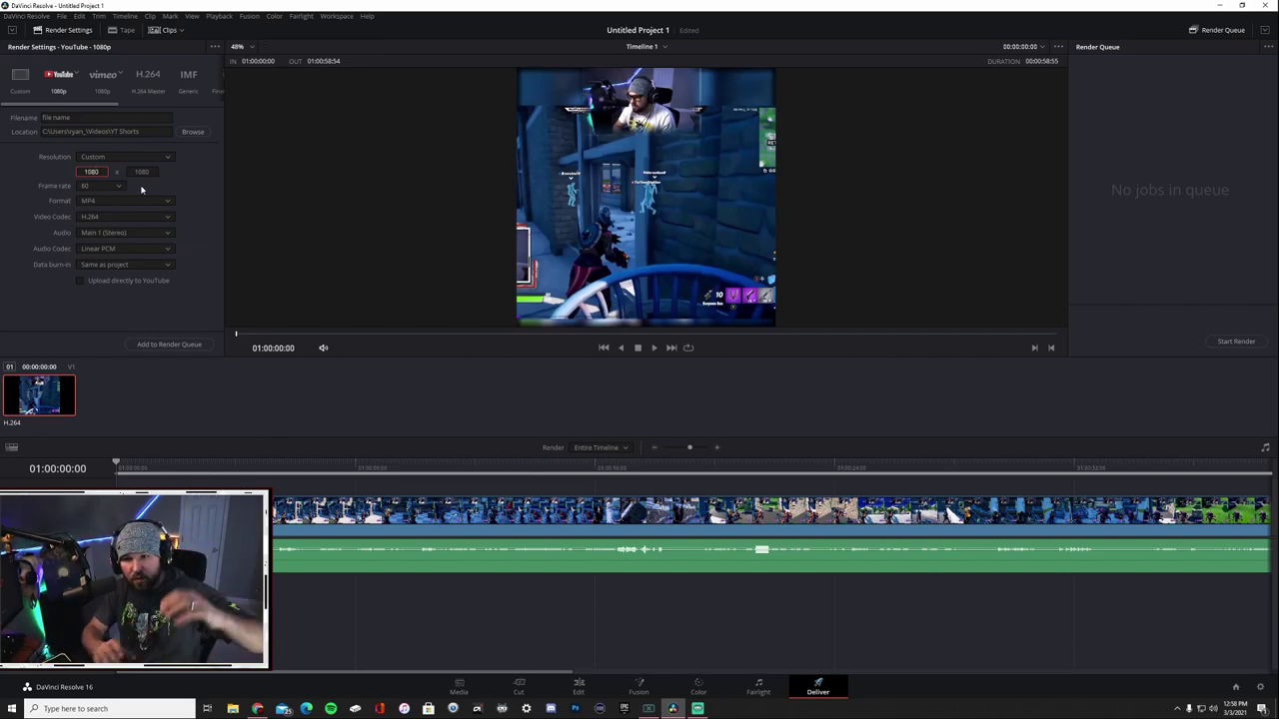
{"action": "key", "text": "Tab"}
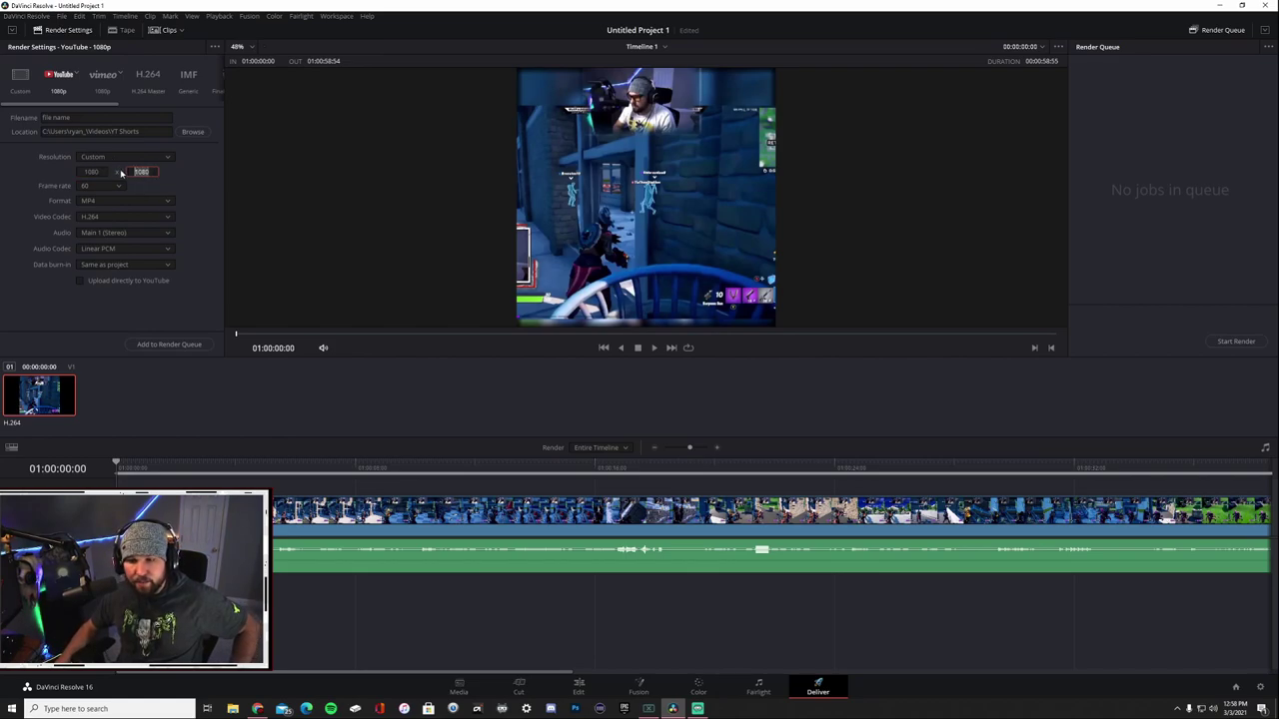